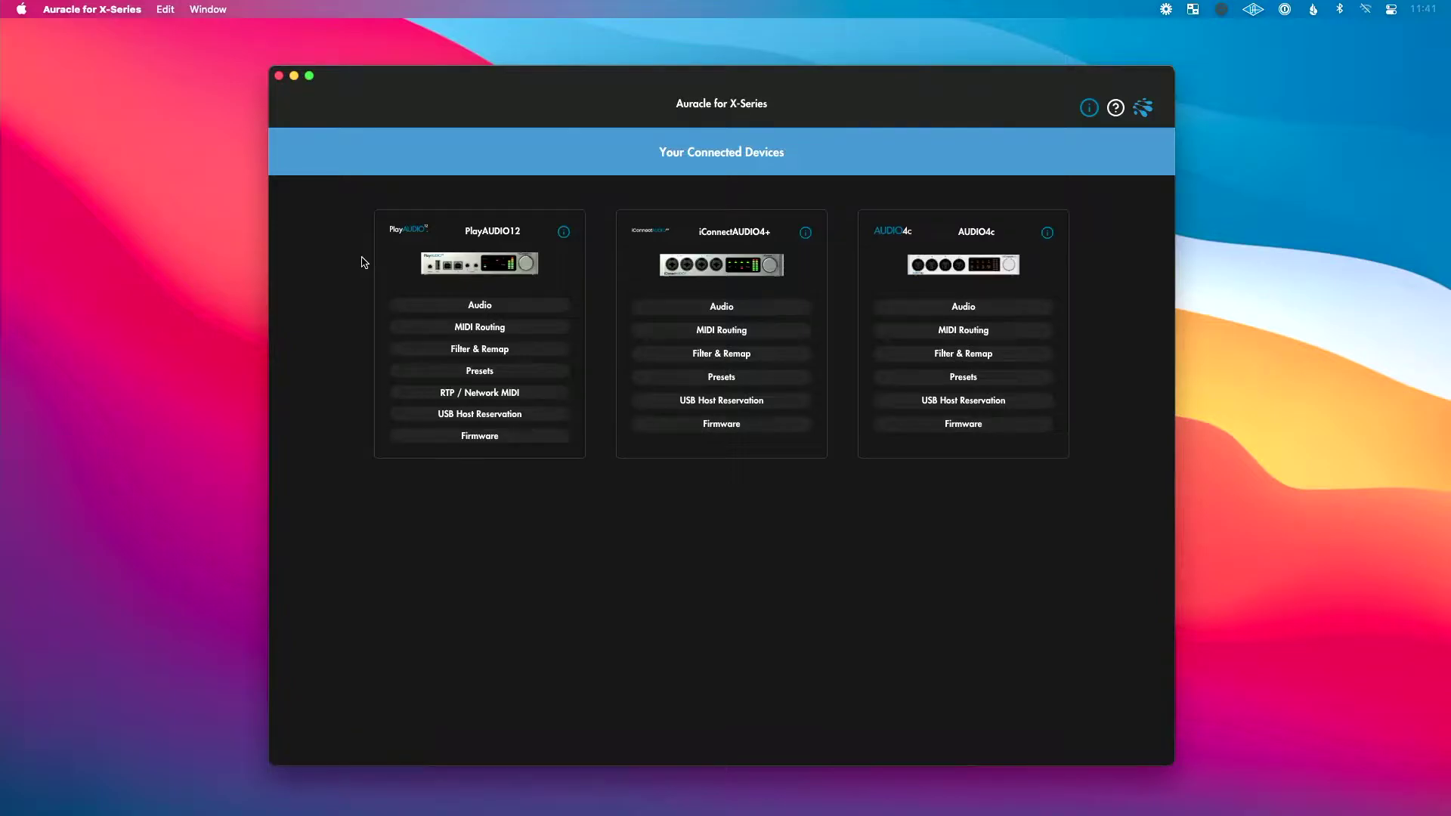
# - Open the PlayAUDIO12 audio mixer, keep HP Mix 1 at 0 dB and set HP Mix 10 to -3 dB
pyautogui.click(438, 313)
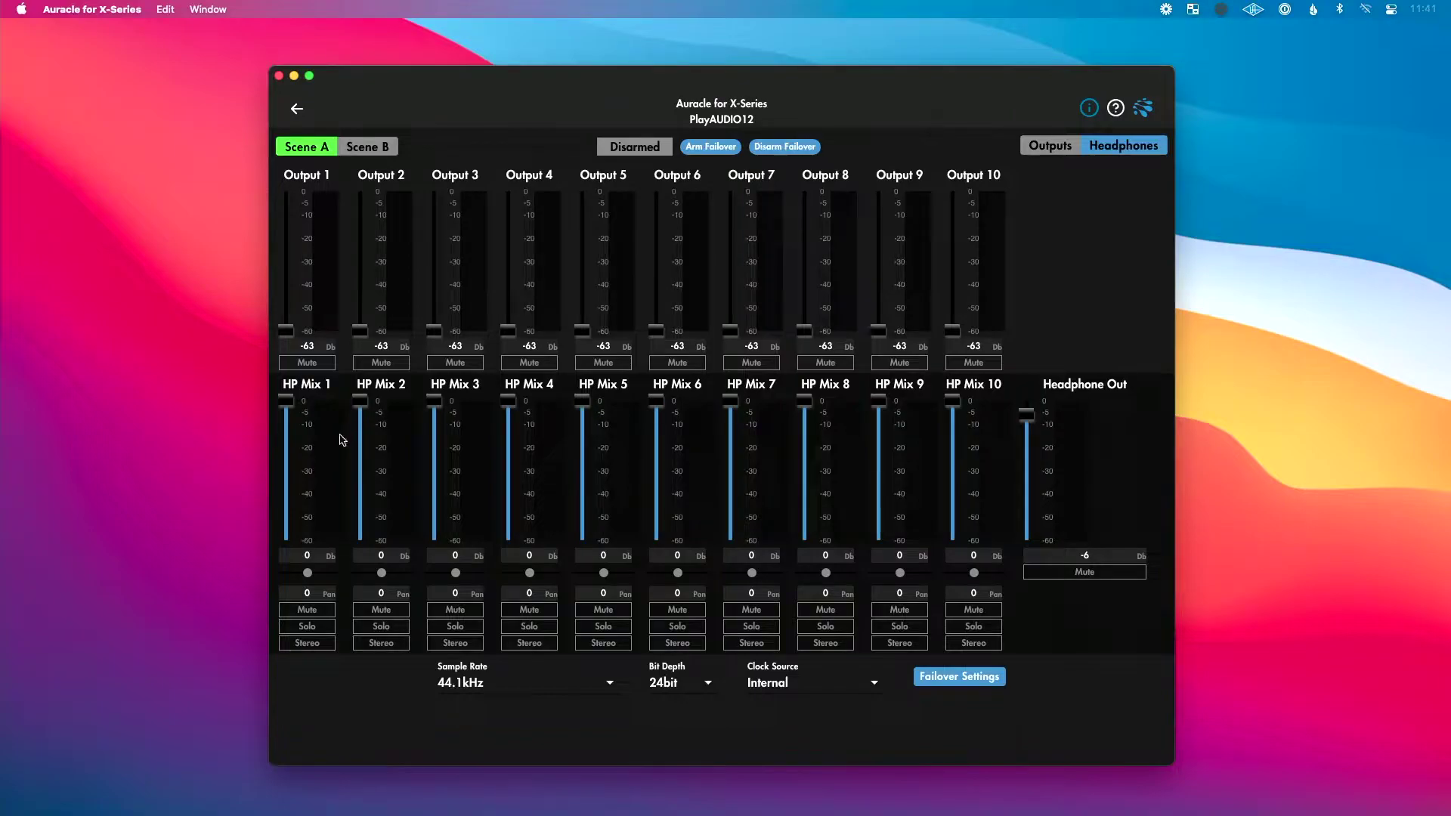
pyautogui.moveTo(287, 403)
pyautogui.mouseDown()
pyautogui.moveTo(288, 432)
pyautogui.moveTo(288, 400)
pyautogui.mouseUp()
pyautogui.moveTo(957, 409)
pyautogui.mouseDown()
pyautogui.moveTo(955, 470)
pyautogui.moveTo(965, 413)
pyautogui.mouseUp()
# - Make stereo pairs of HP Mix 1/2, 3/4, 5/6, 7/8 and 9/10, and lower Headphone Out to -4 dB
pyautogui.click(320, 643)
pyautogui.click(455, 643)
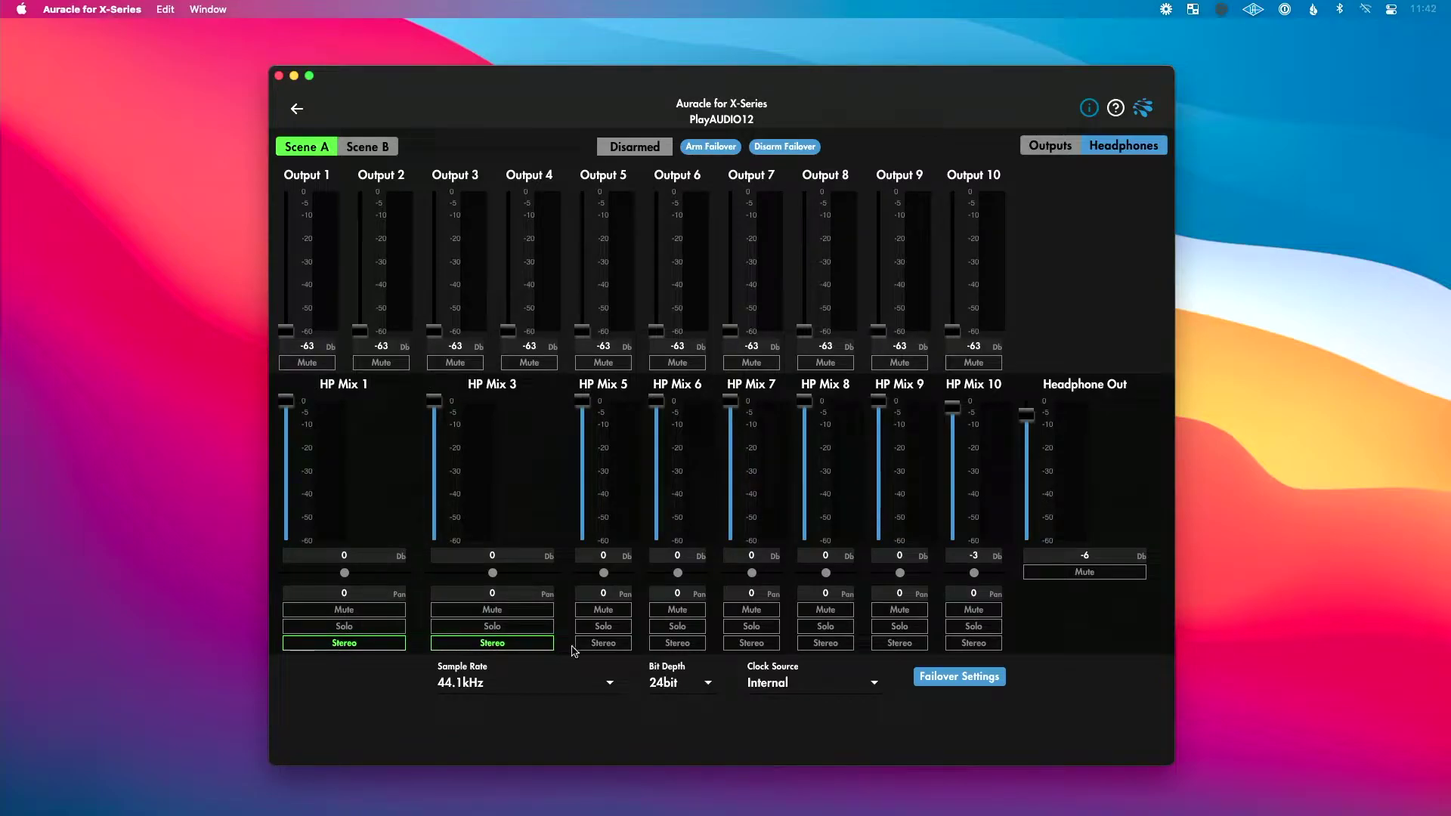
pyautogui.click(586, 645)
pyautogui.click(738, 645)
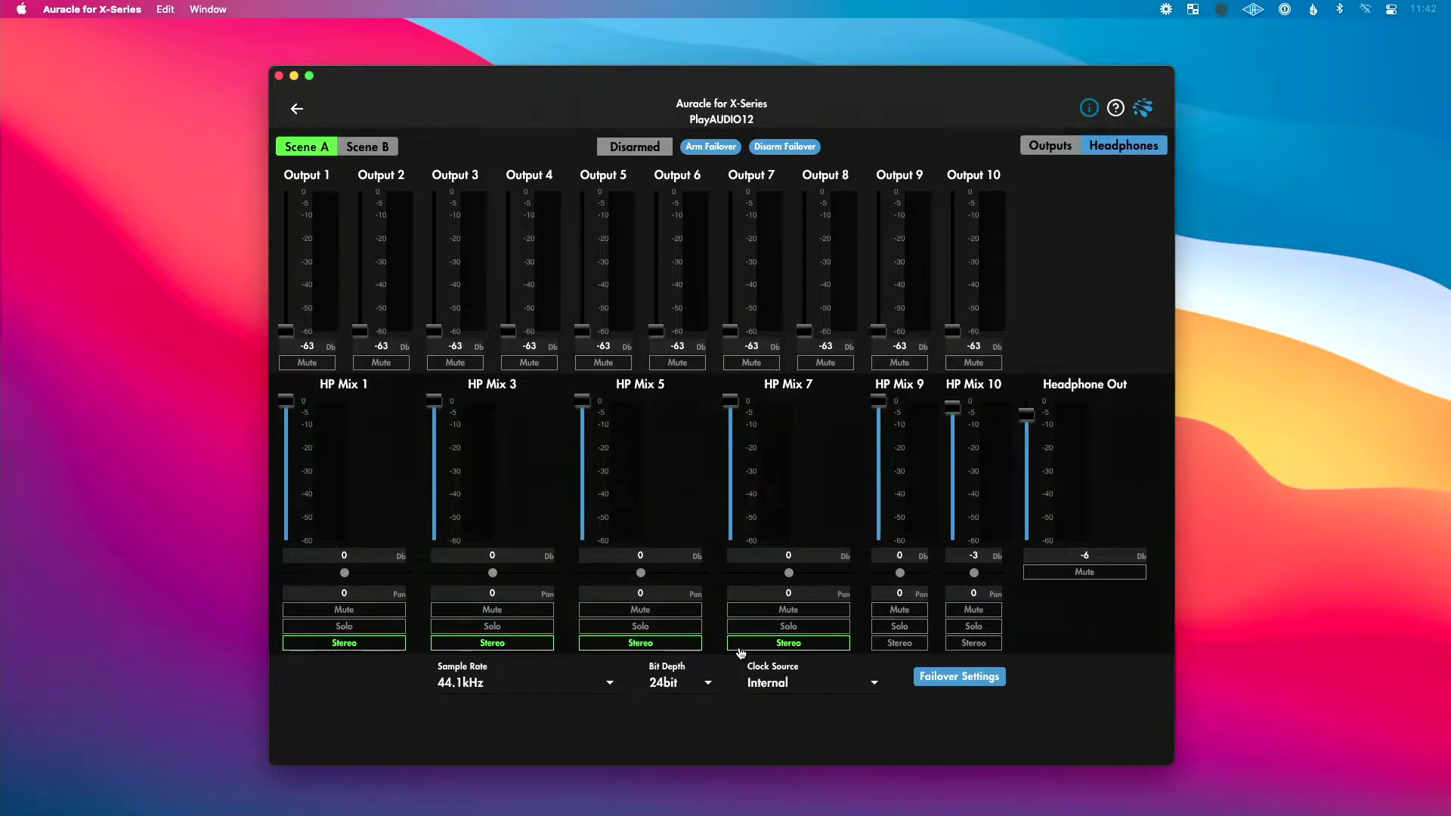
pyautogui.click(885, 645)
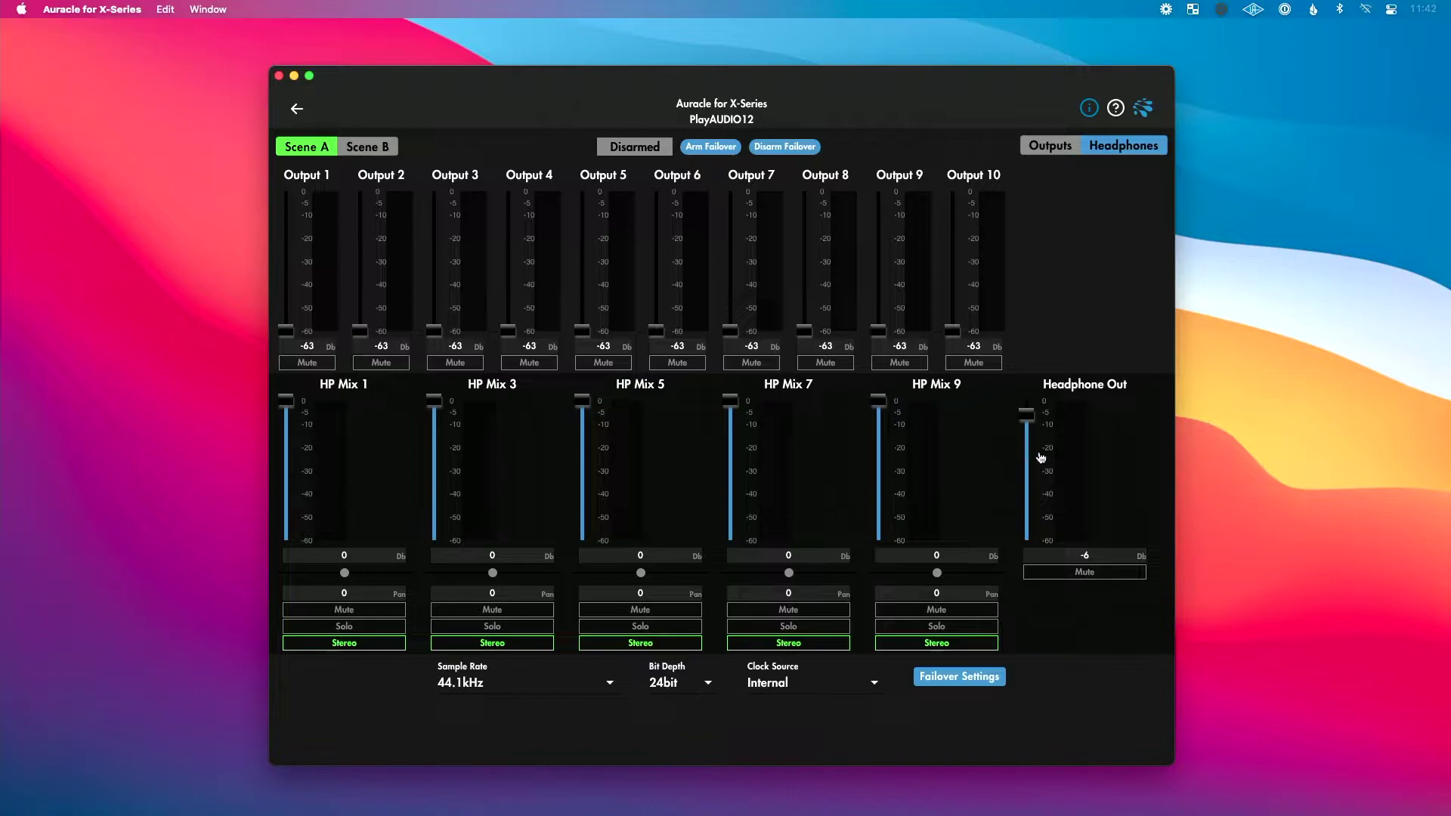
pyautogui.moveTo(1026, 415)
pyautogui.mouseDown()
pyautogui.moveTo(1026, 453)
pyautogui.moveTo(1029, 415)
pyautogui.mouseUp()
# - Show the Outputs view, raise Output 10 to -2 dB, and leave Clock Source on Internal
pyautogui.click(1062, 148)
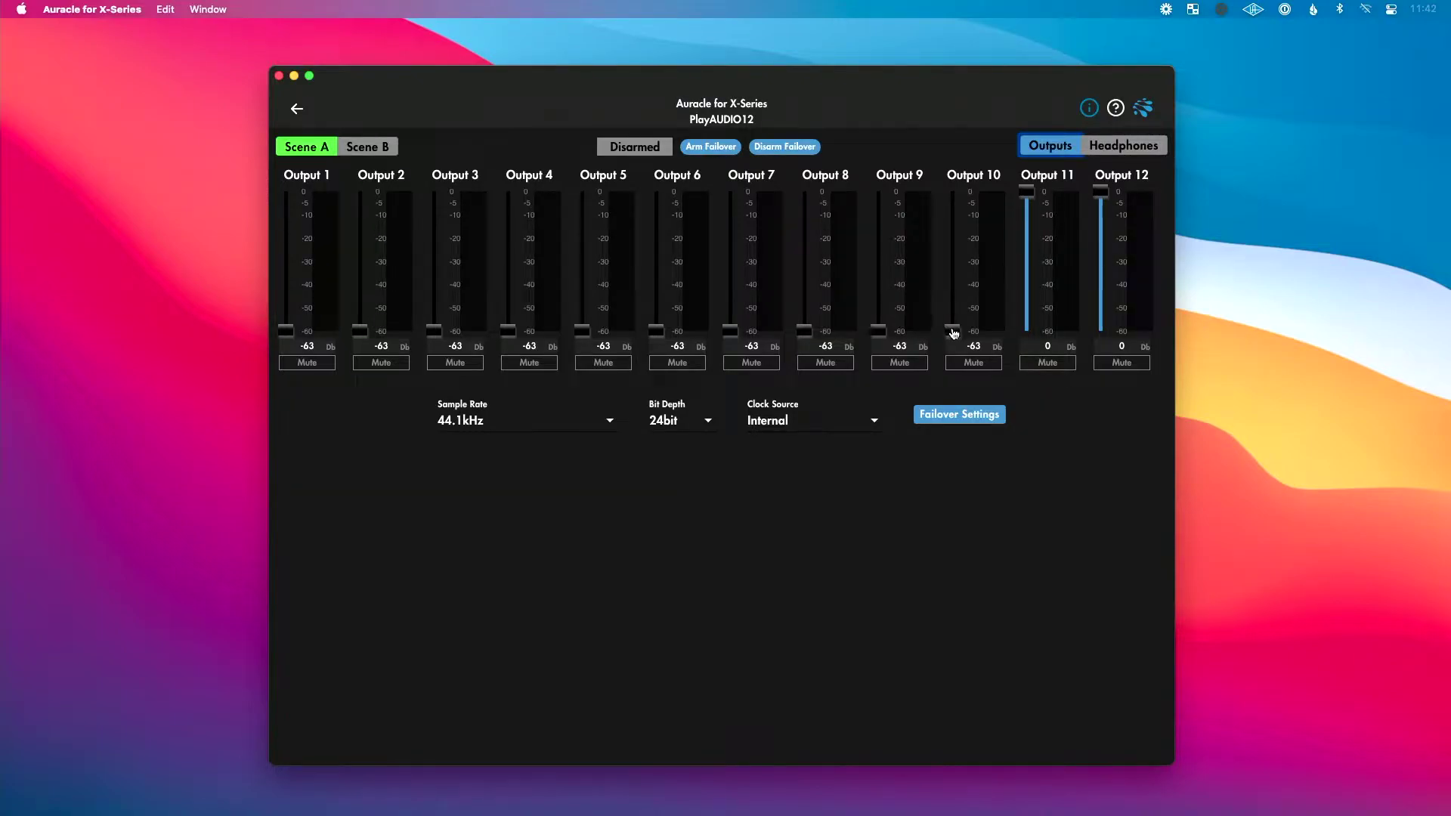
pyautogui.moveTo(953, 334); pyautogui.dragTo(956, 197)
pyautogui.moveTo(956, 199)
pyautogui.mouseDown()
pyautogui.moveTo(955, 217)
pyautogui.moveTo(955, 197)
pyautogui.mouseUp()
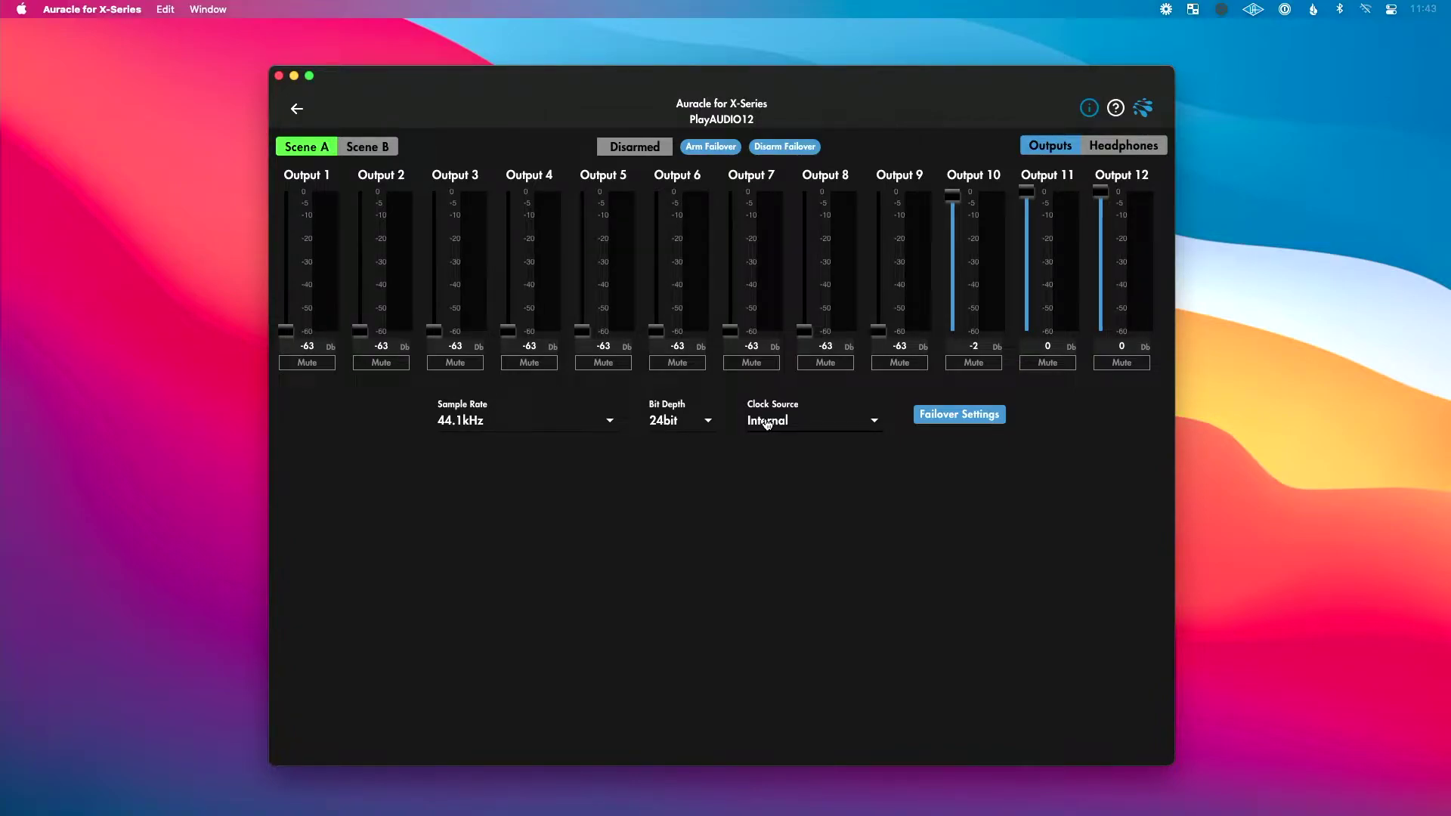
pyautogui.click(767, 424)
# - Switch between Scene B and Scene A, ending on Scene B
pyautogui.click(366, 147)
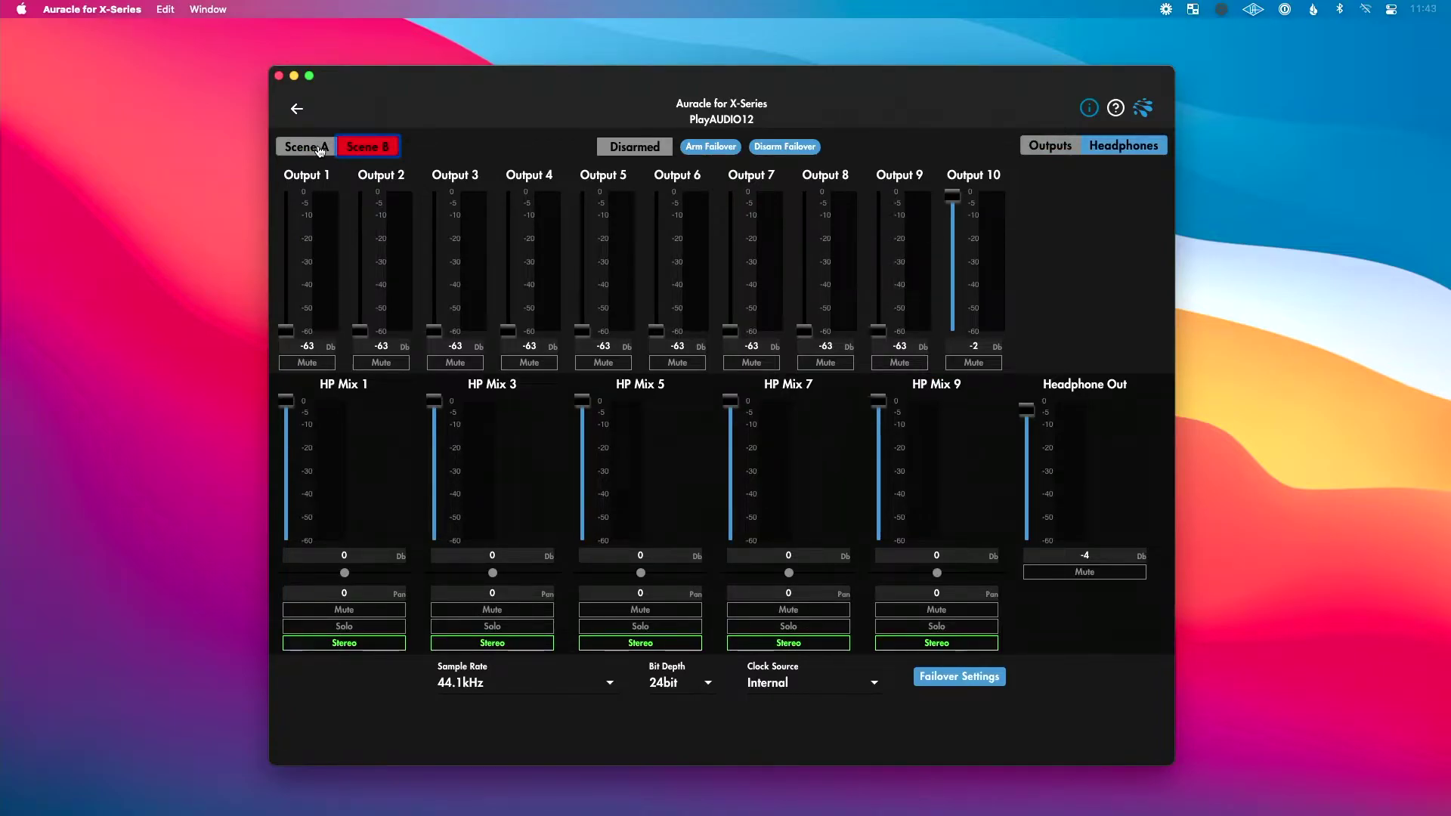
pyautogui.click(320, 150)
pyautogui.click(352, 150)
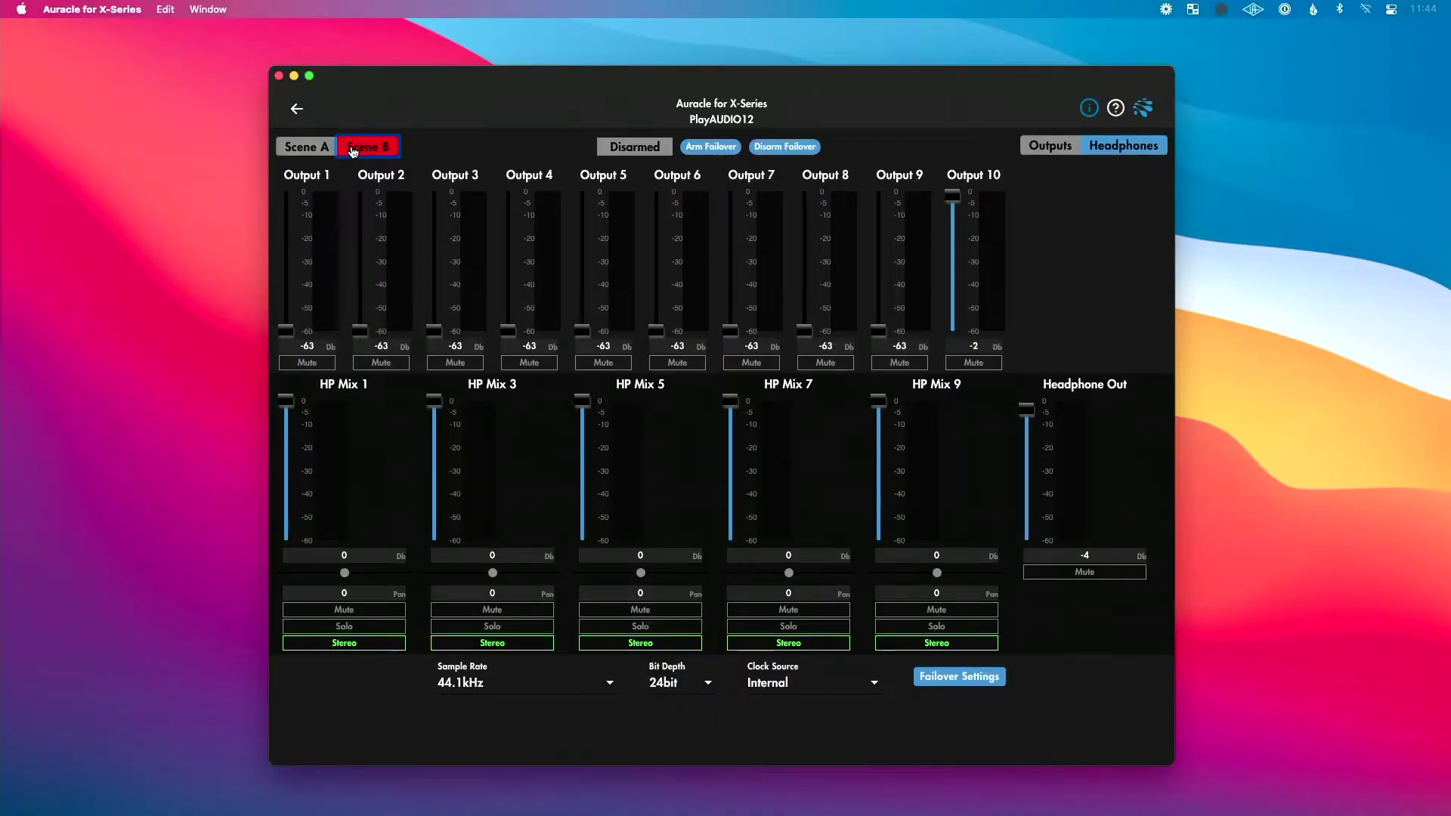
# - Switch back to Scene A
pyautogui.click(317, 150)
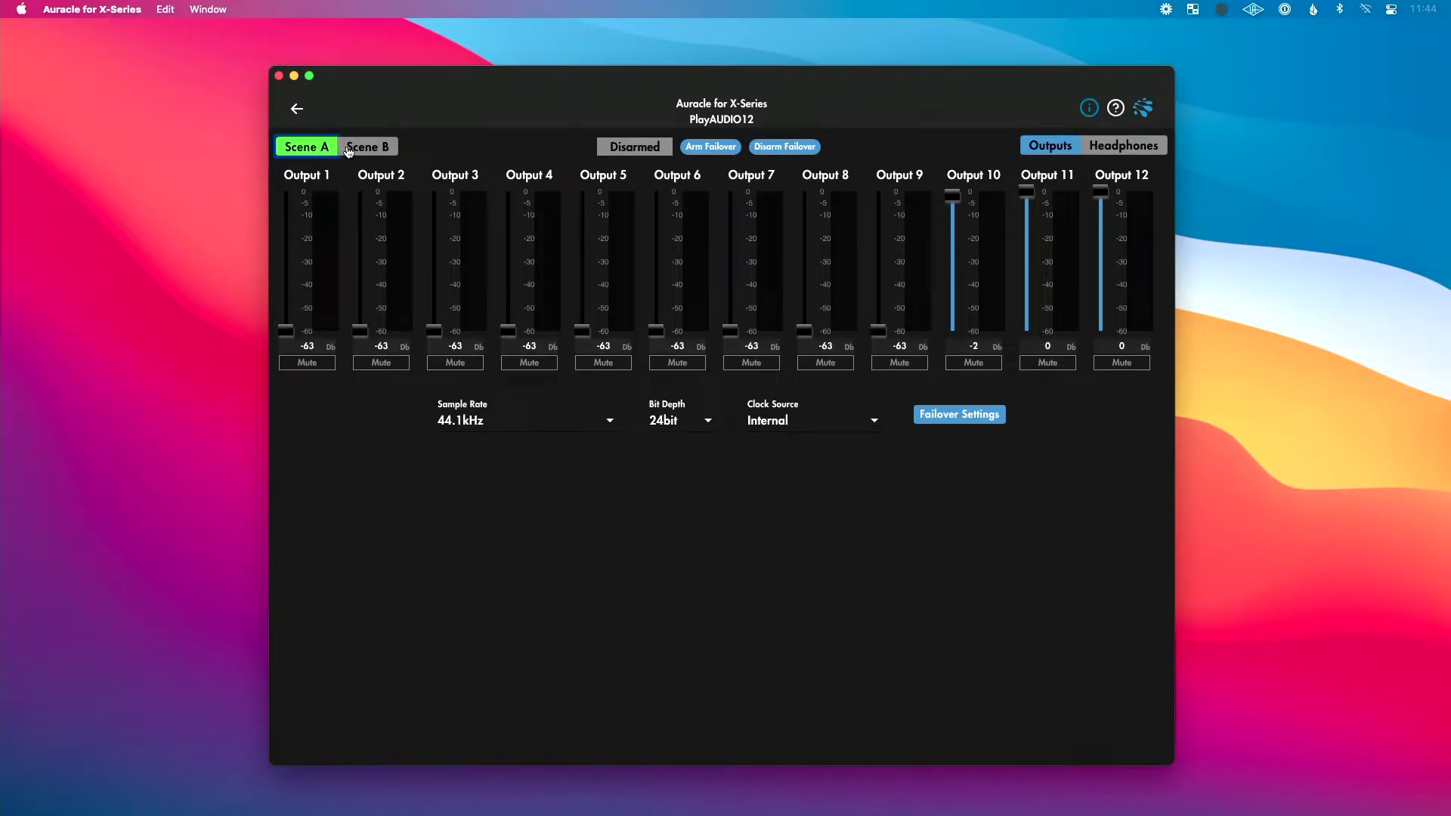
# - Raise Output 2 to -34 dB in Scene A, compare it with Scene B, and return to Scene A
pyautogui.click(349, 152)
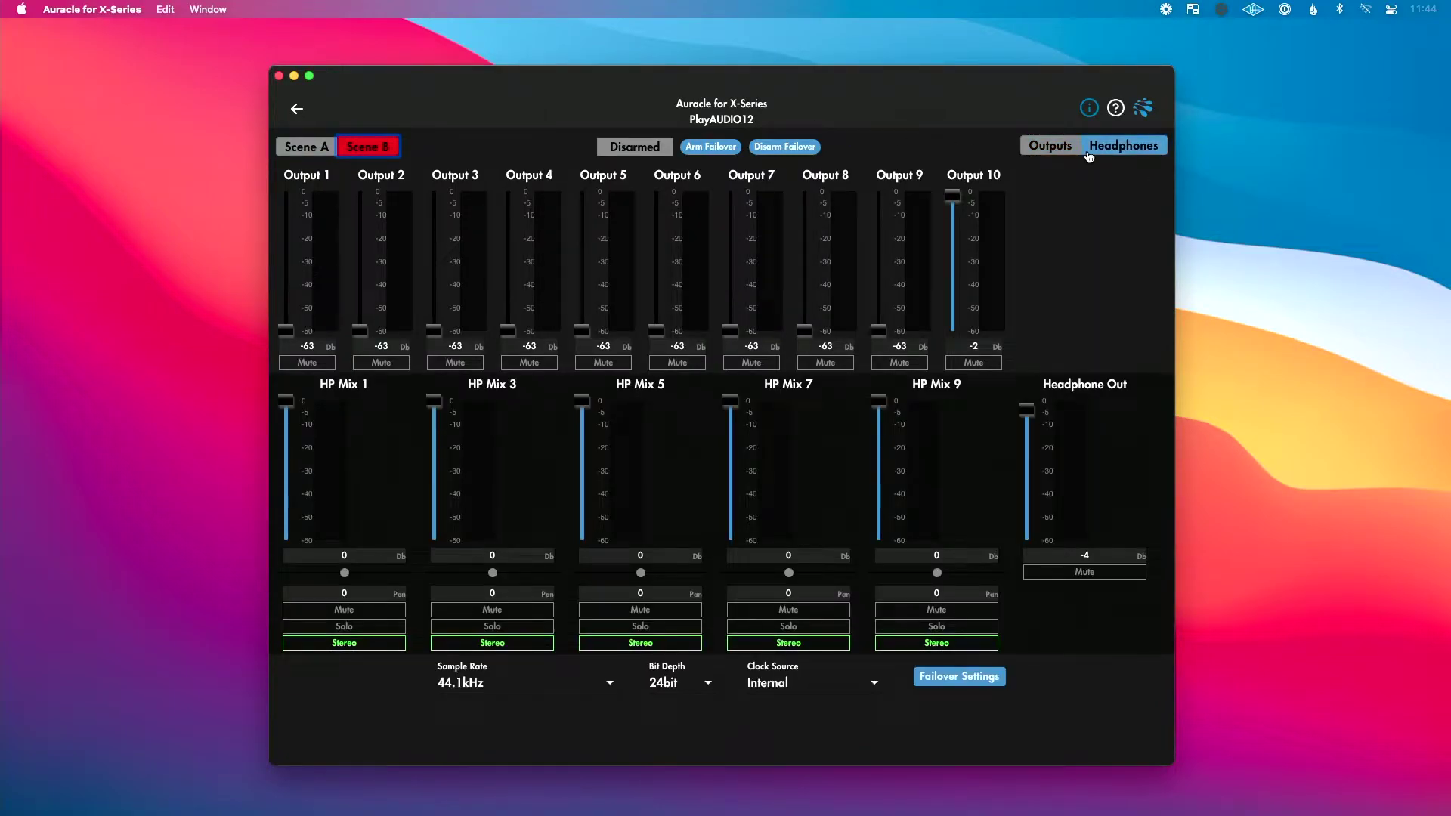
pyautogui.click(322, 149)
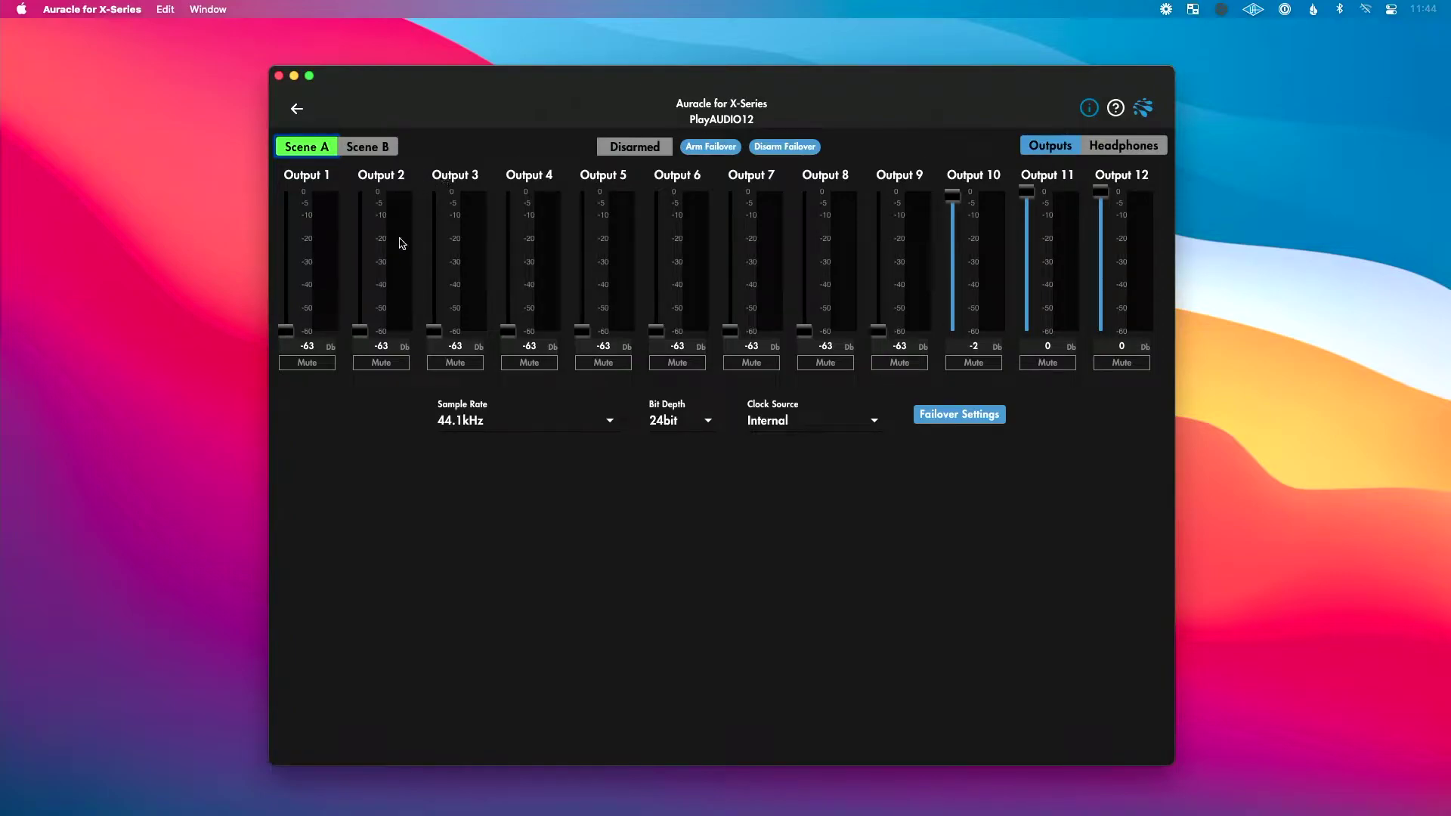
pyautogui.moveTo(360, 330); pyautogui.dragTo(366, 277)
pyautogui.click(372, 148)
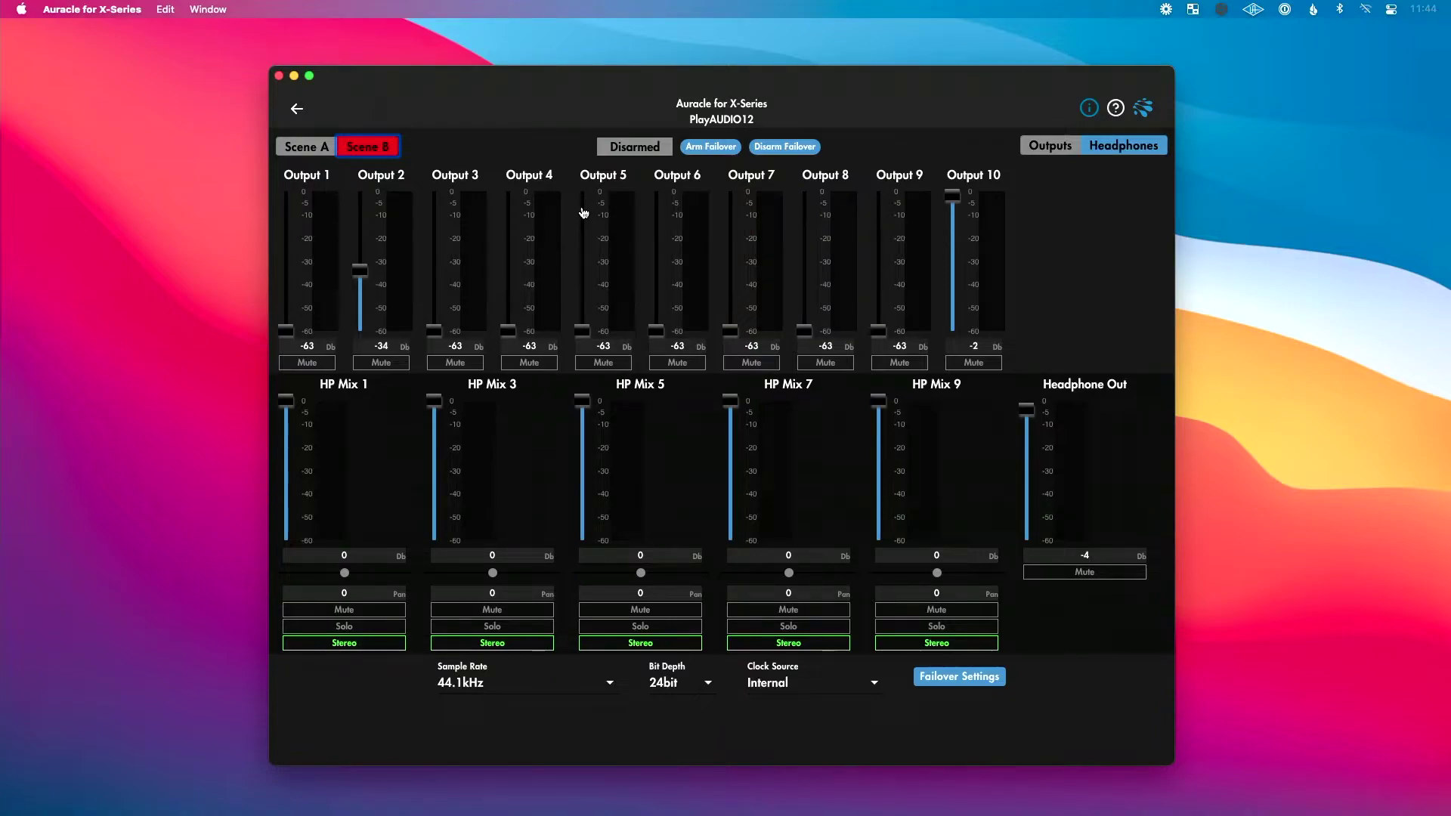
pyautogui.click(317, 151)
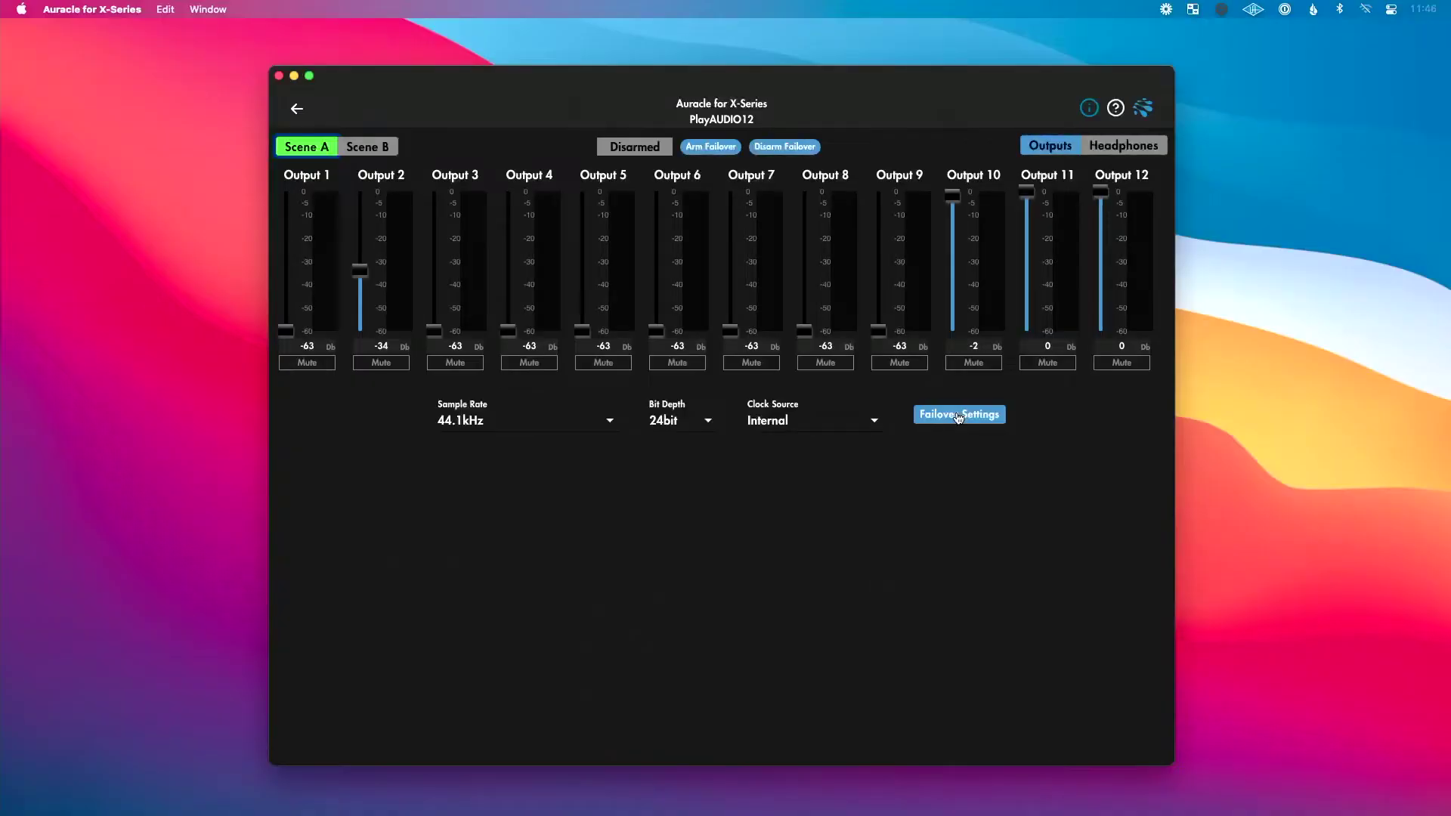
# - In the advanced failover settings, keep Trigger Mode on Use Audio Tone and set Audio Trigger to Failover Signal
pyautogui.click(958, 414)
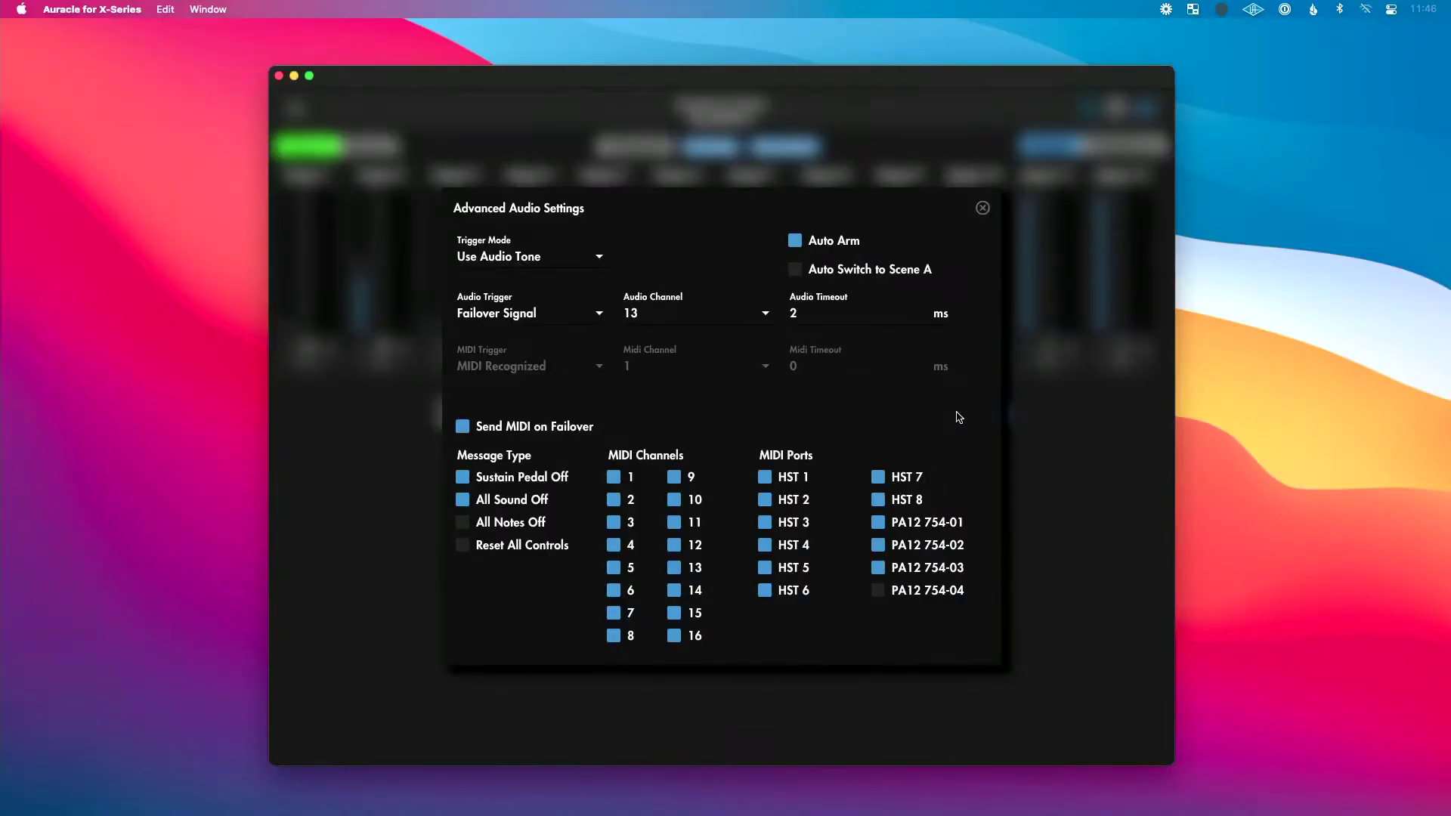
pyautogui.click(586, 257)
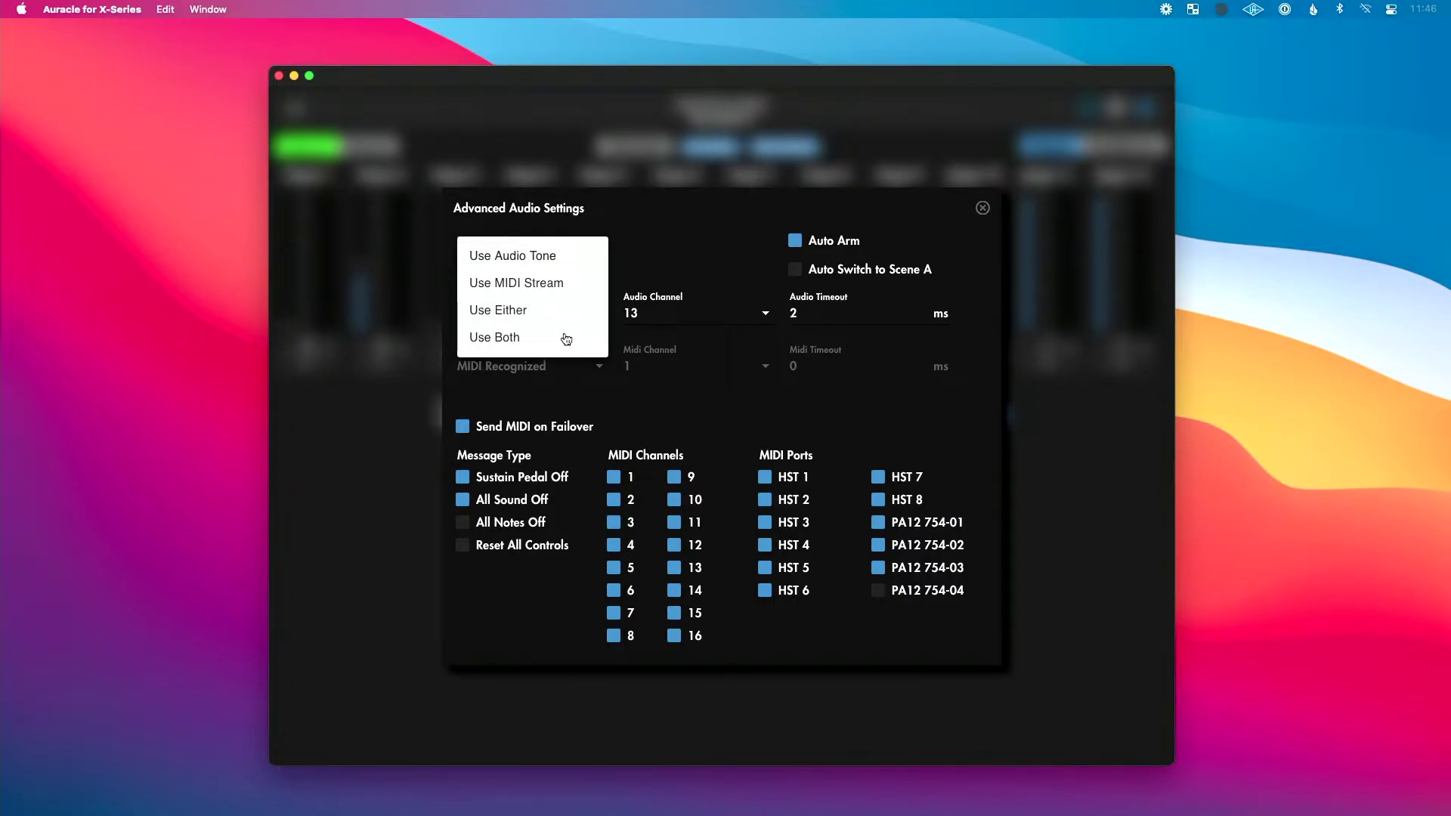
pyautogui.click(632, 224)
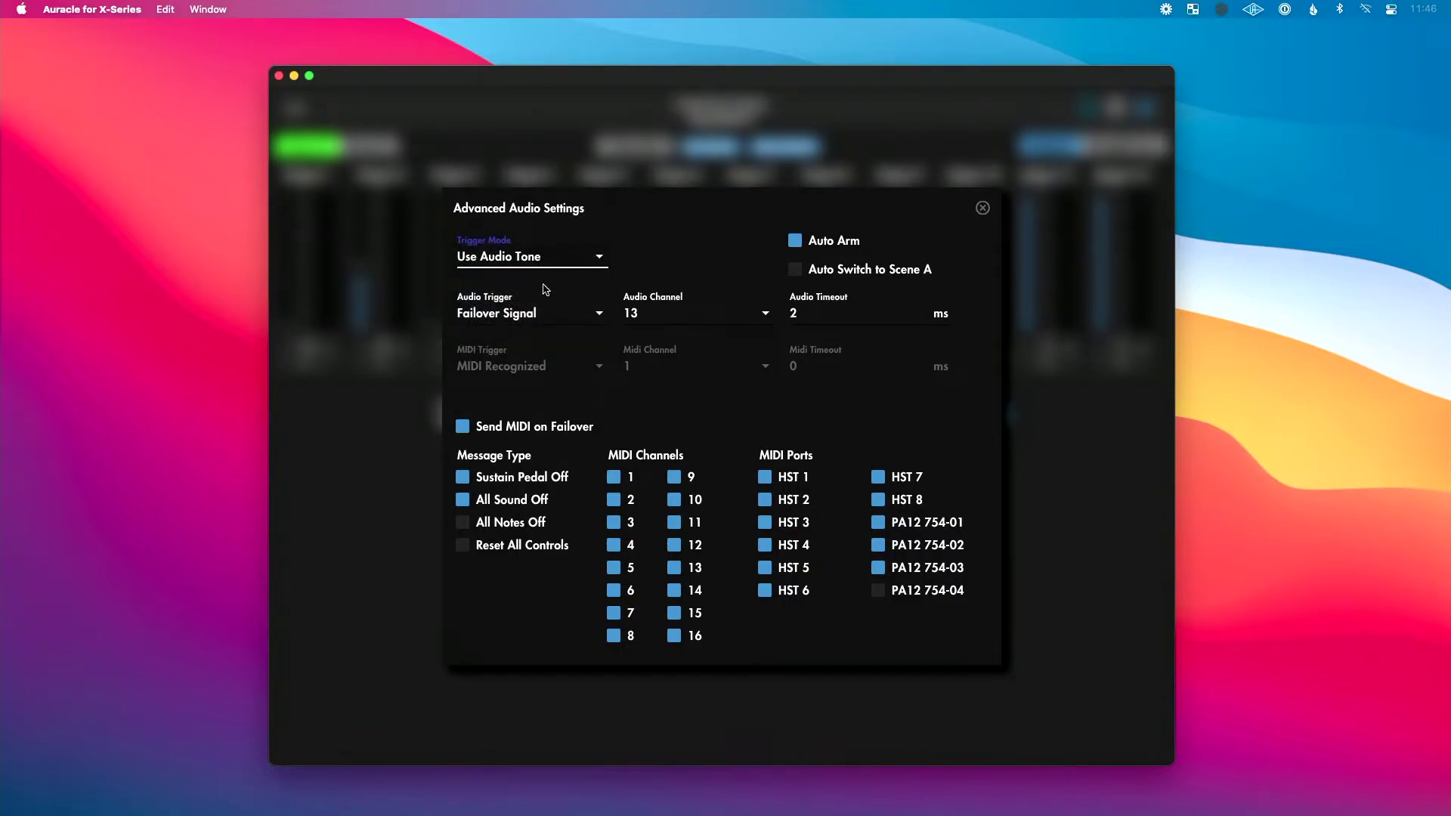
pyautogui.click(509, 320)
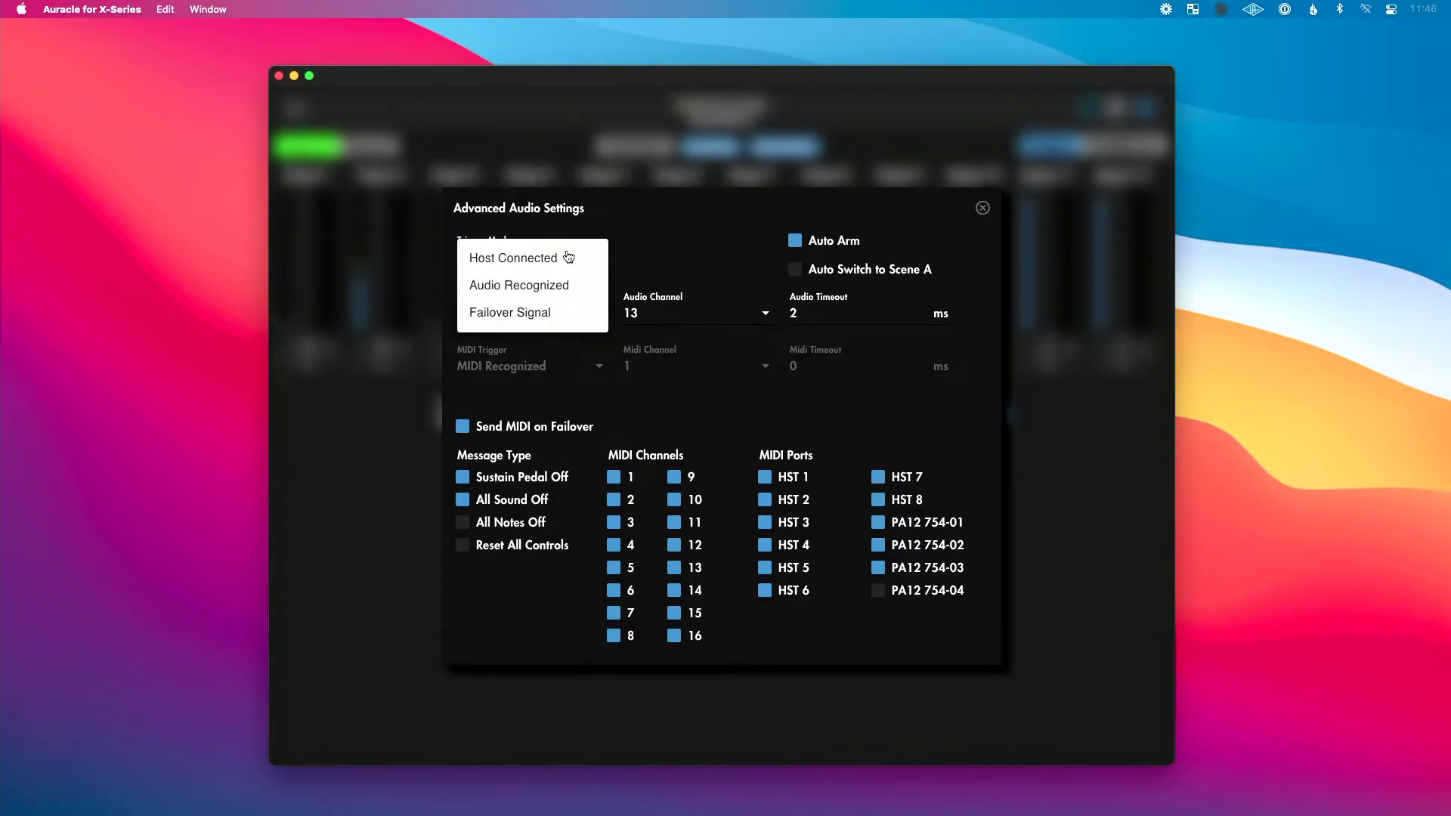
pyautogui.click(552, 312)
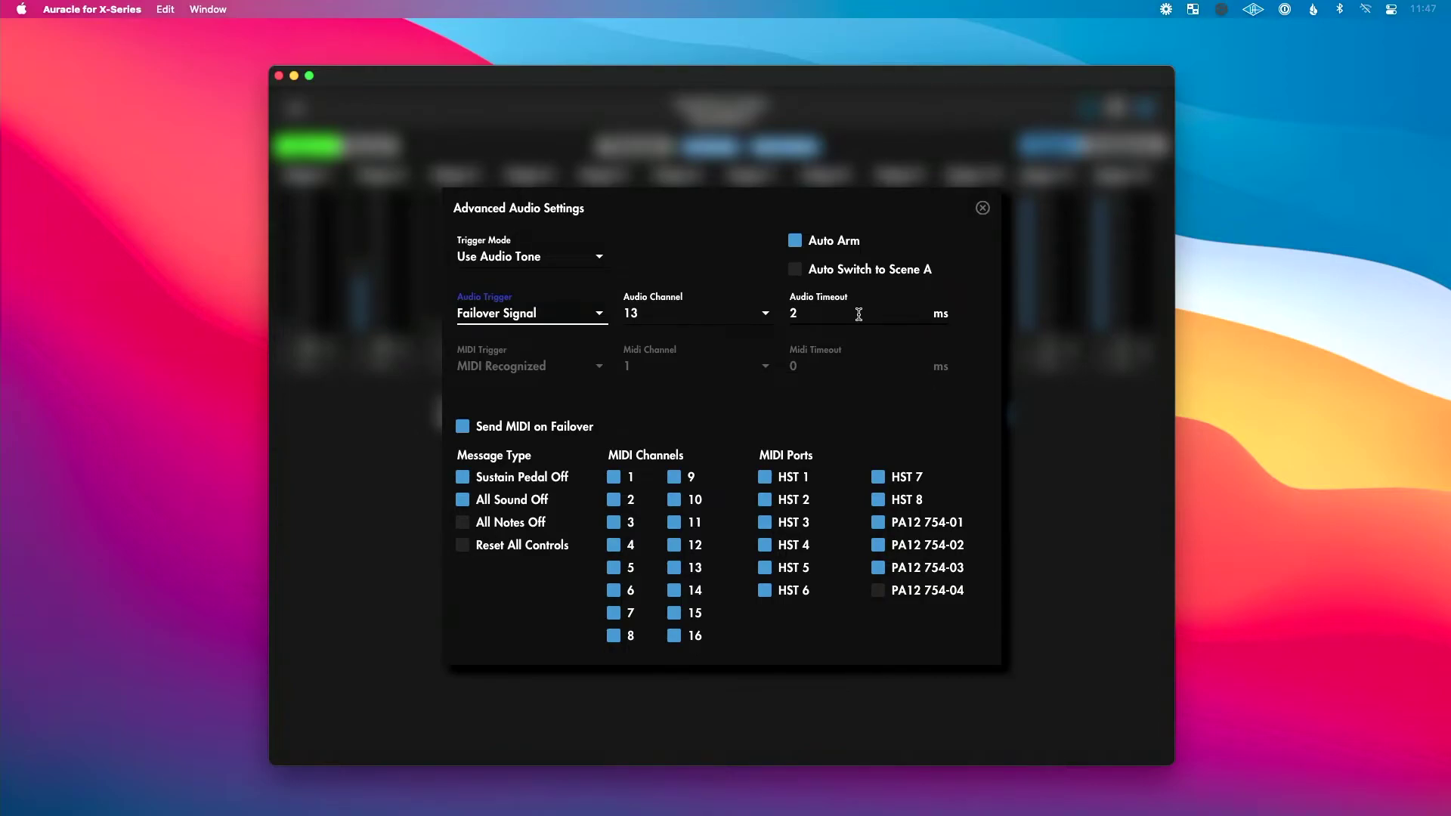
pyautogui.click(541, 258)
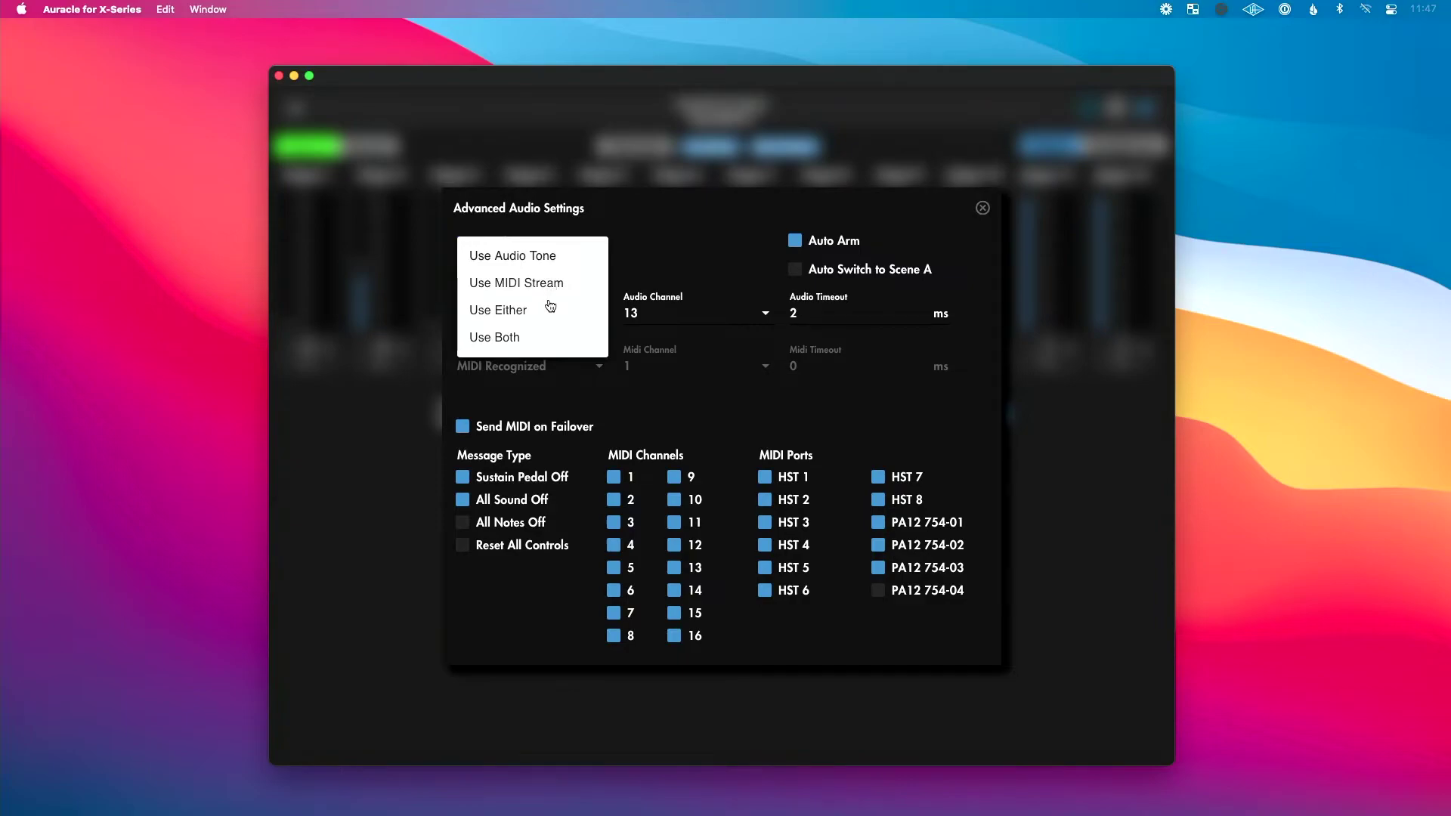
pyautogui.click(551, 285)
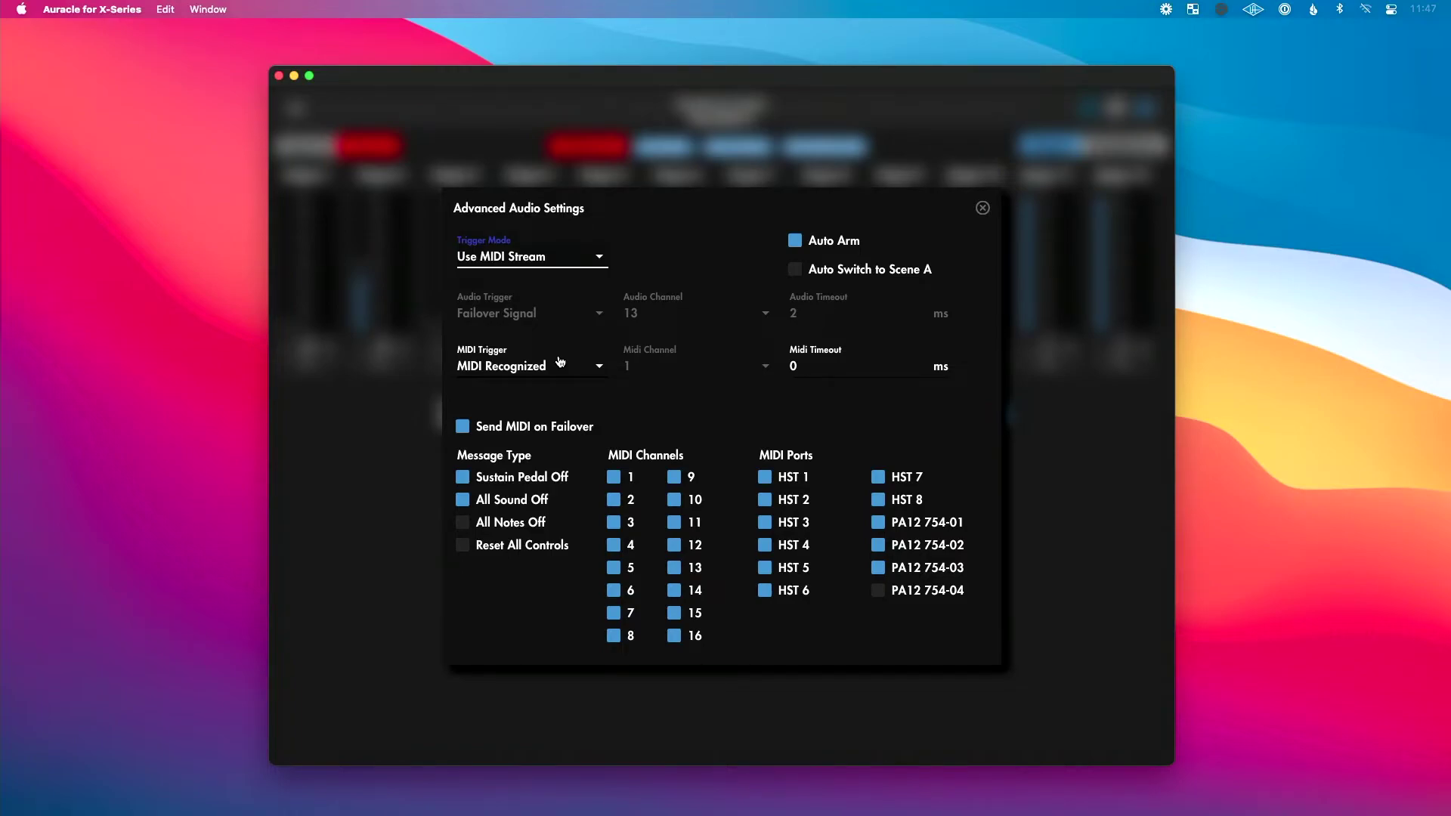
pyautogui.click(559, 363)
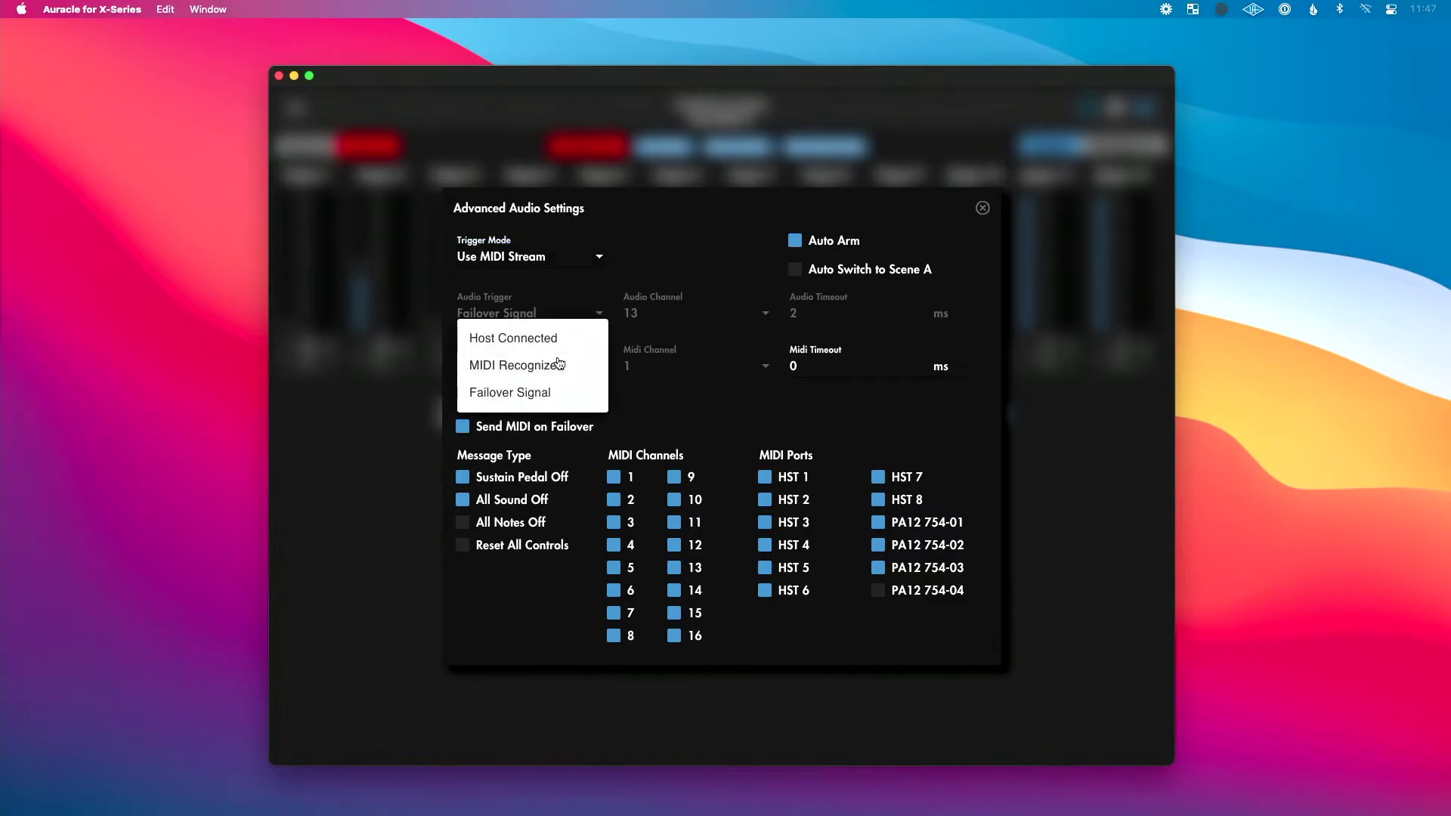
pyautogui.click(568, 365)
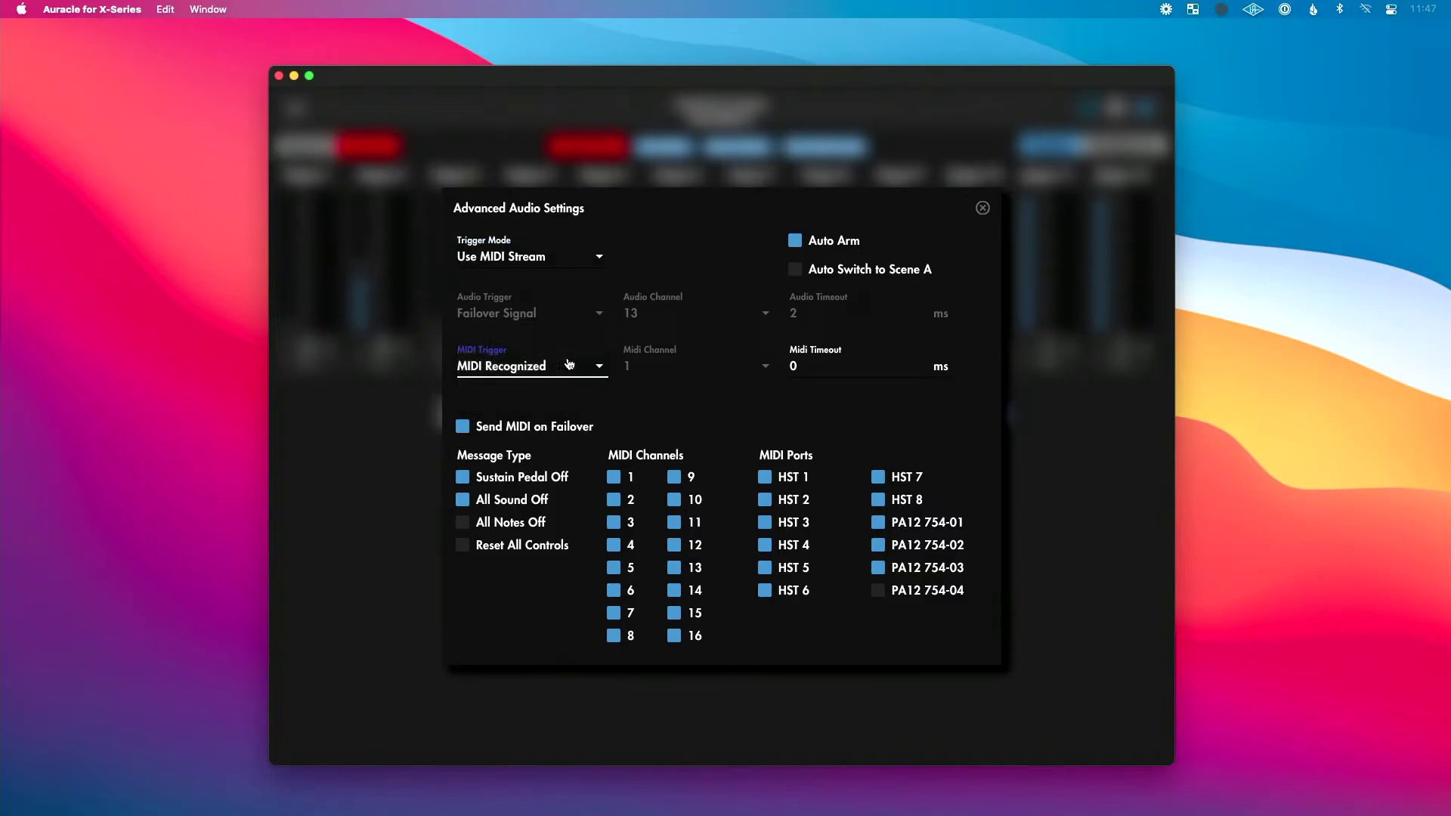
pyautogui.click(551, 258)
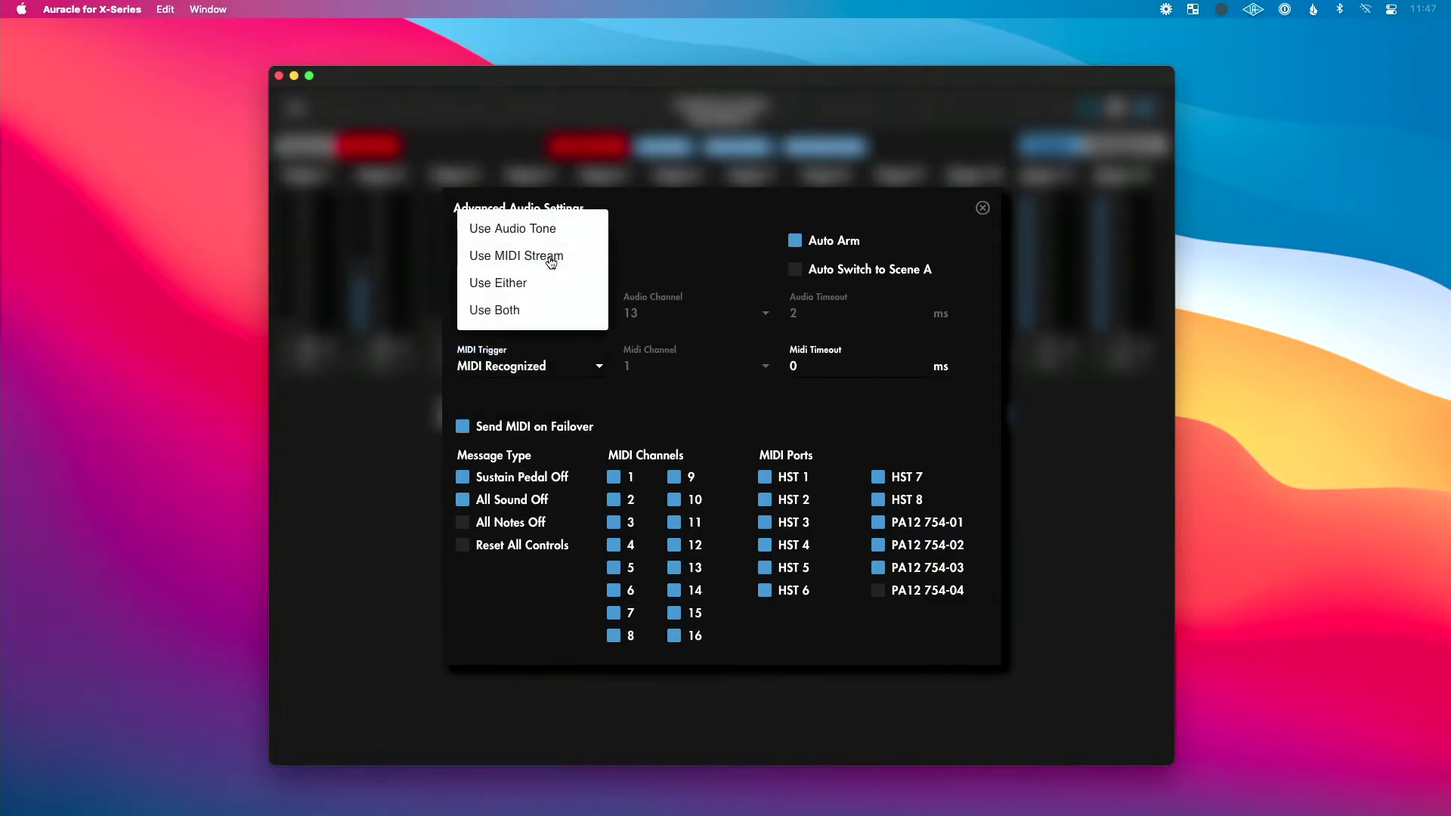
pyautogui.click(665, 240)
pyautogui.click(529, 263)
pyautogui.click(533, 236)
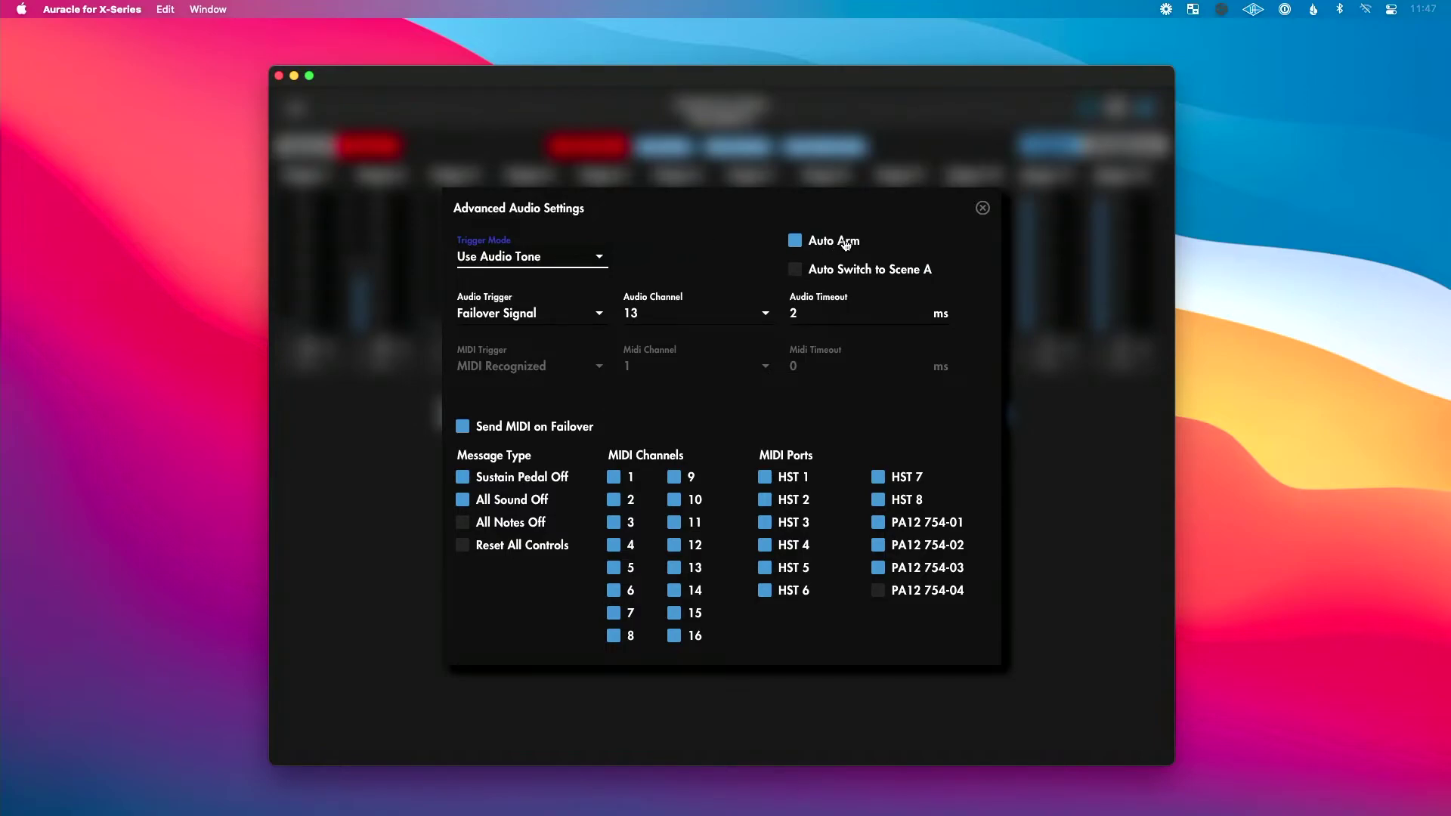
pyautogui.click(798, 244)
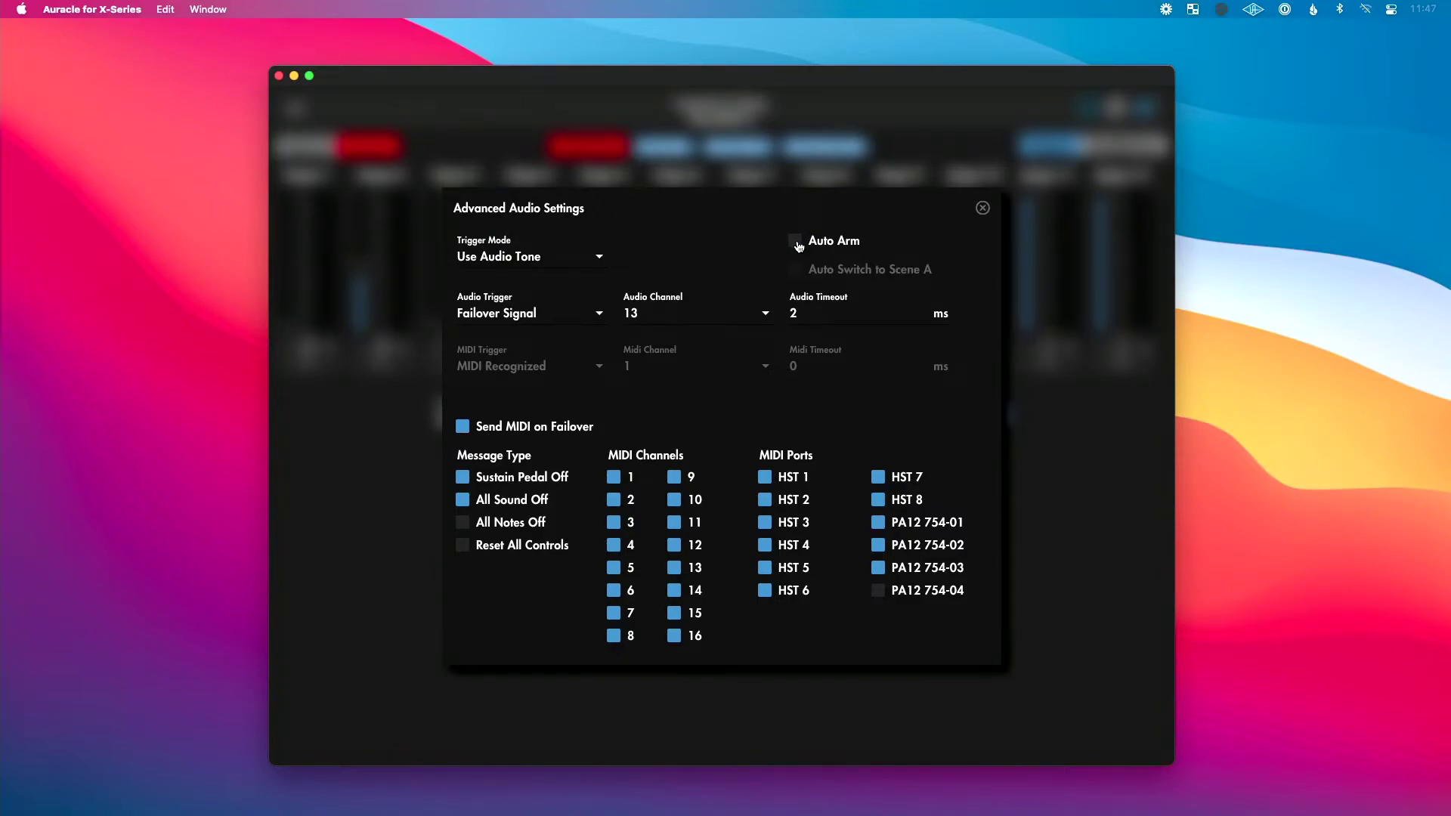
pyautogui.click(798, 245)
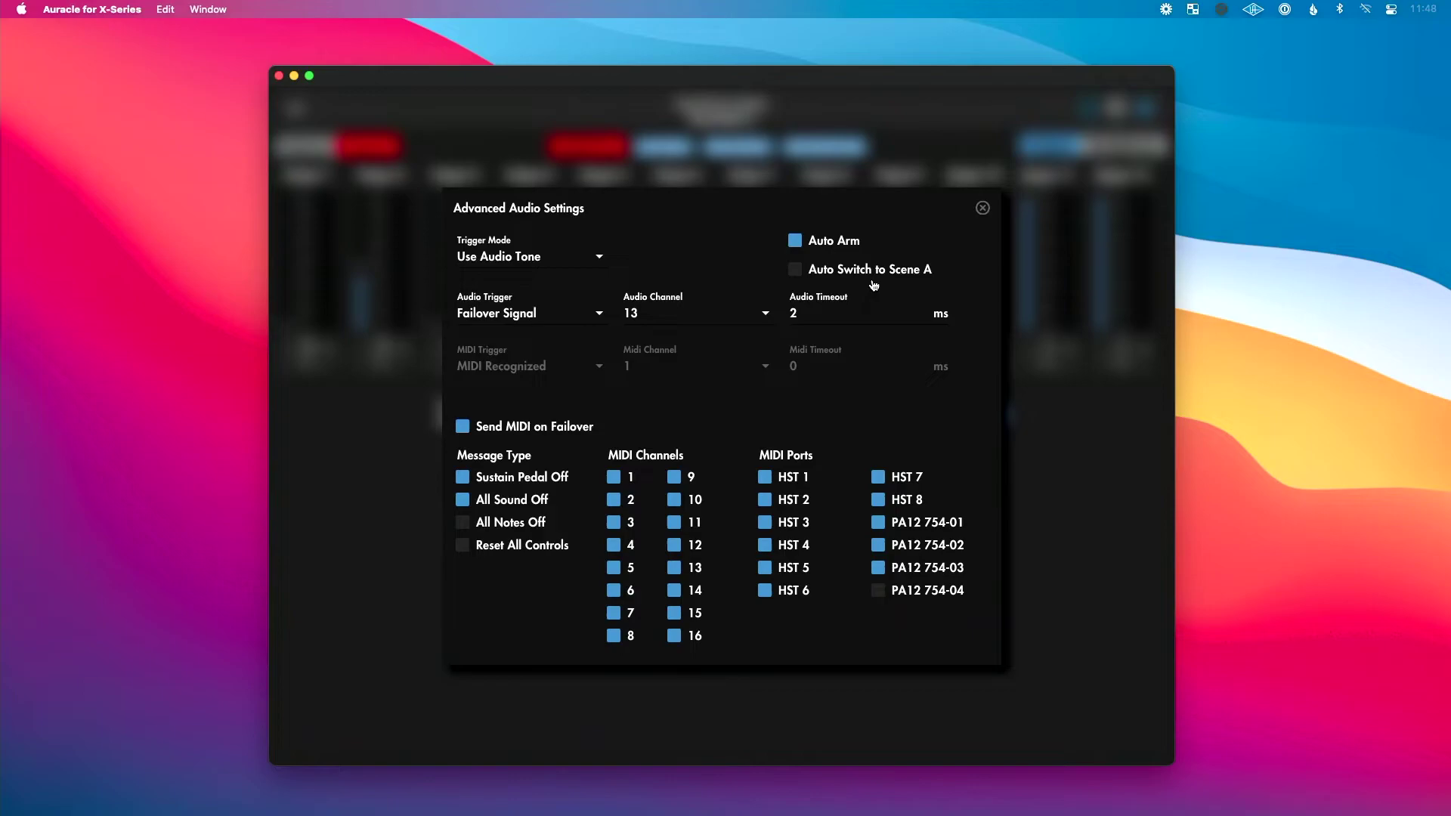
# - Turn Send MIDI on Failover off and on again, then check Sustain Pedal Off and All Sound Off
pyautogui.click(529, 428)
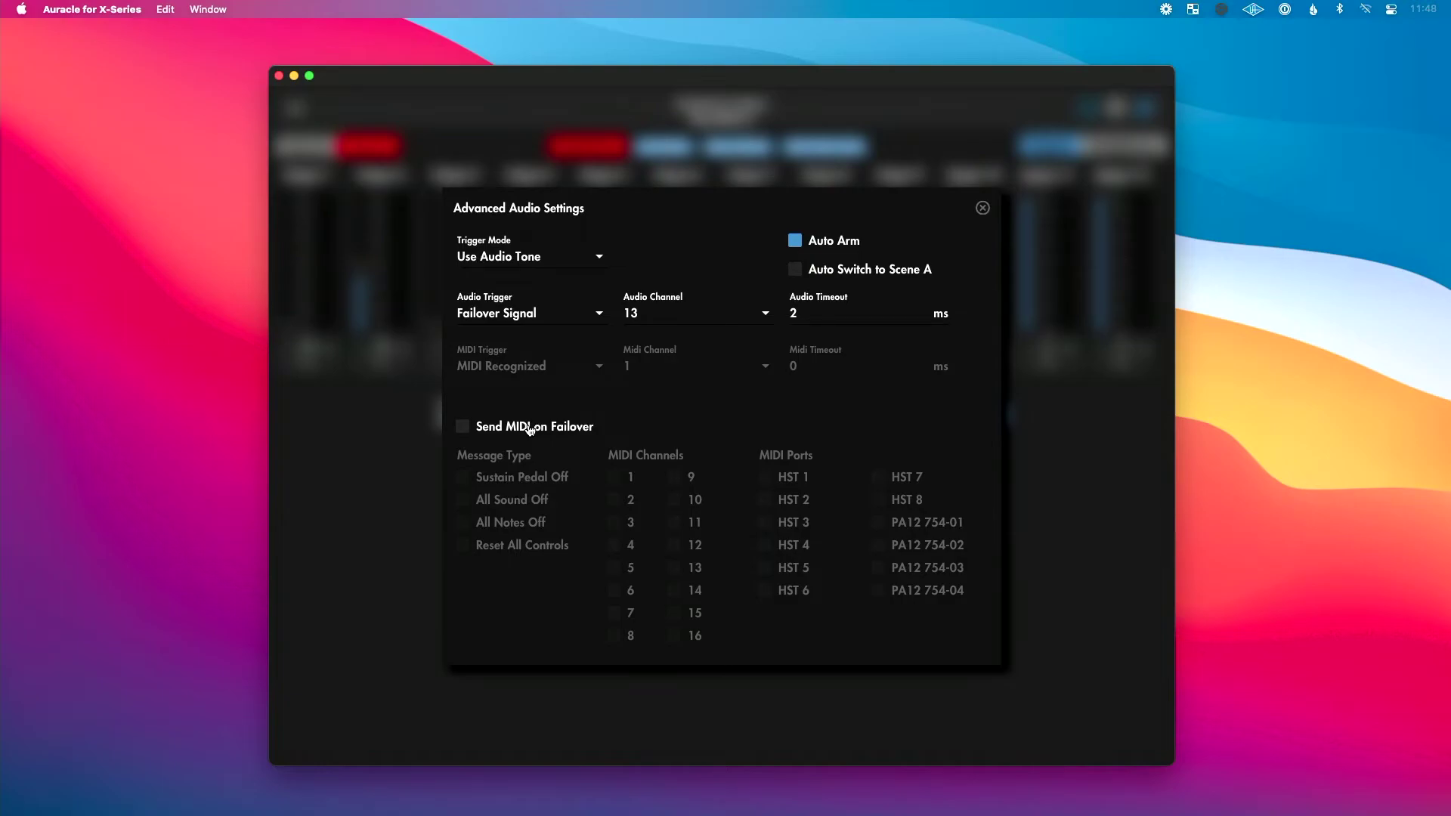
pyautogui.click(530, 429)
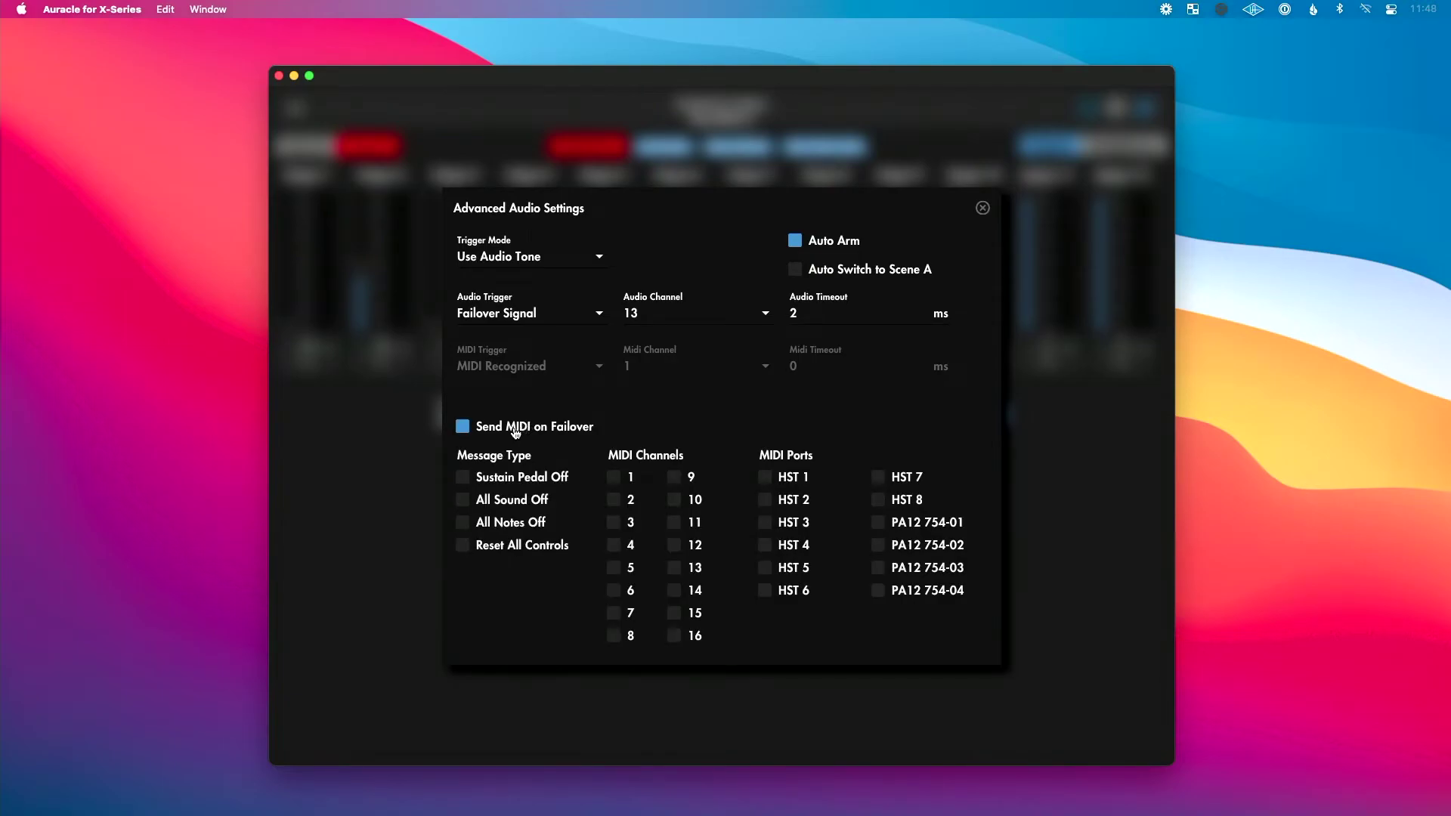
pyautogui.click(516, 479)
pyautogui.click(519, 499)
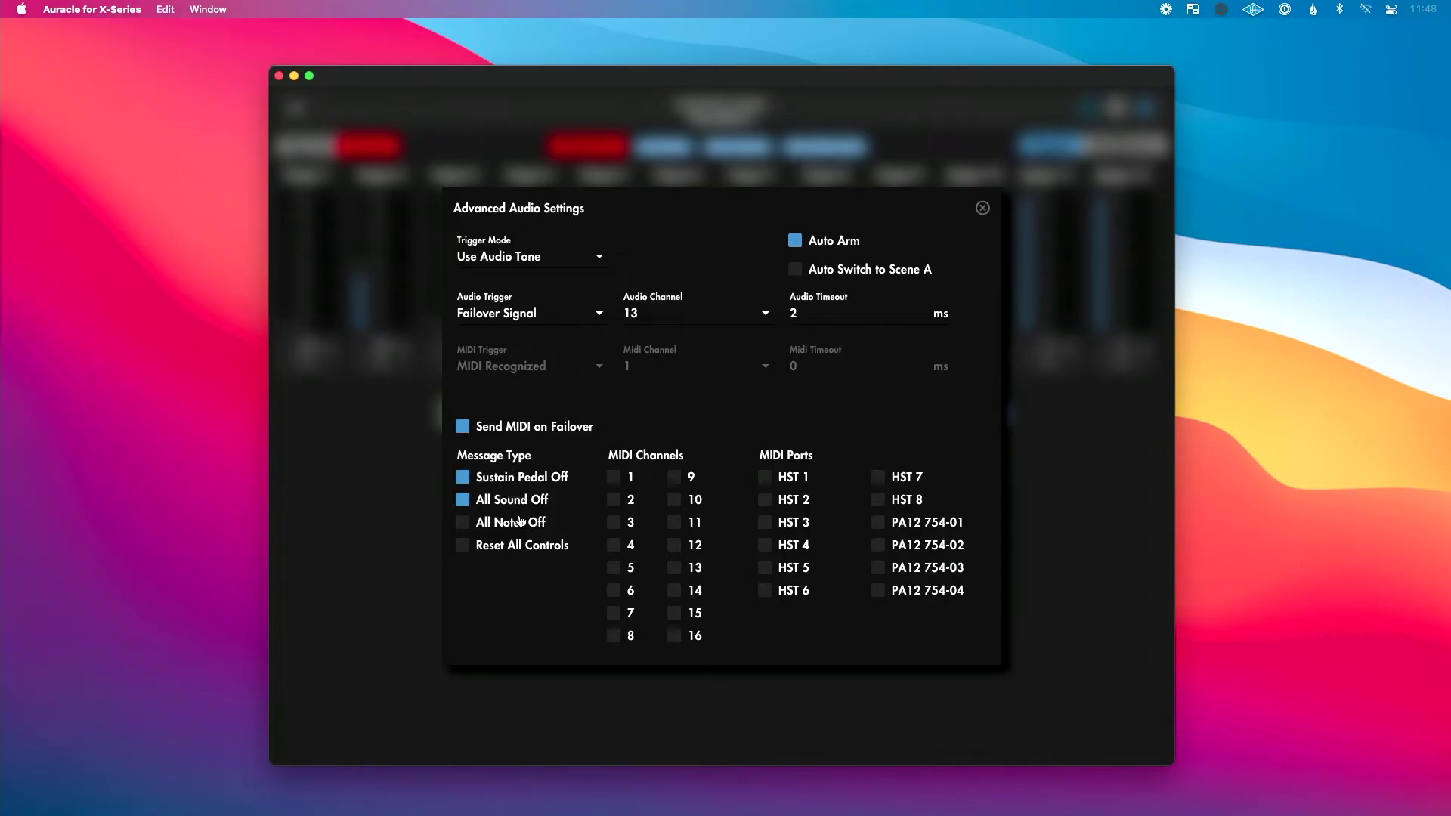